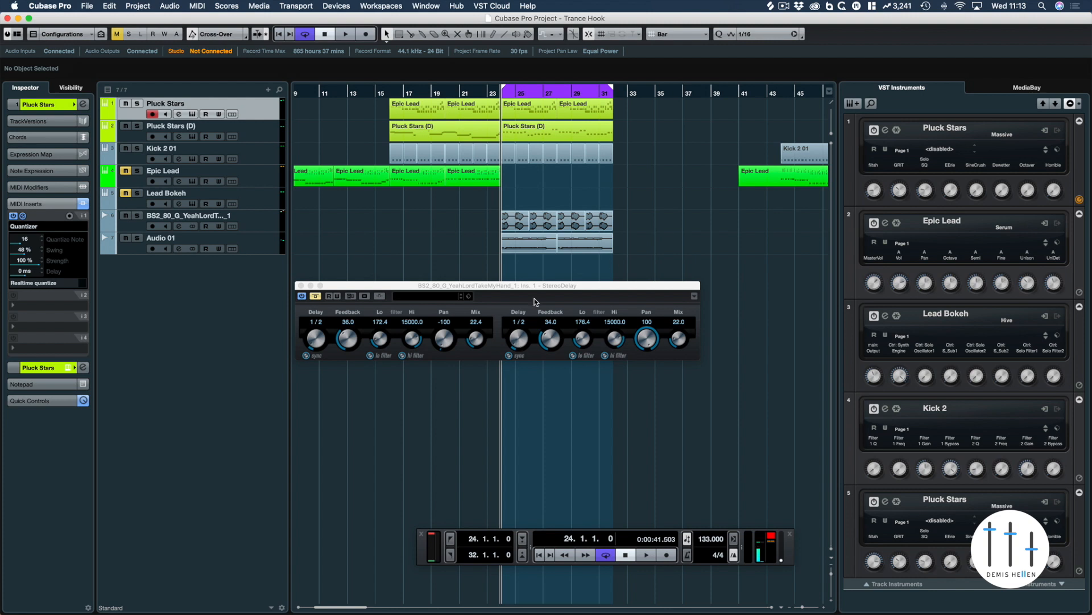
- Solo the BS2_80_G_YeahLordT… vocal track and audition it within the loop range
left_click(137, 215)
key("space")
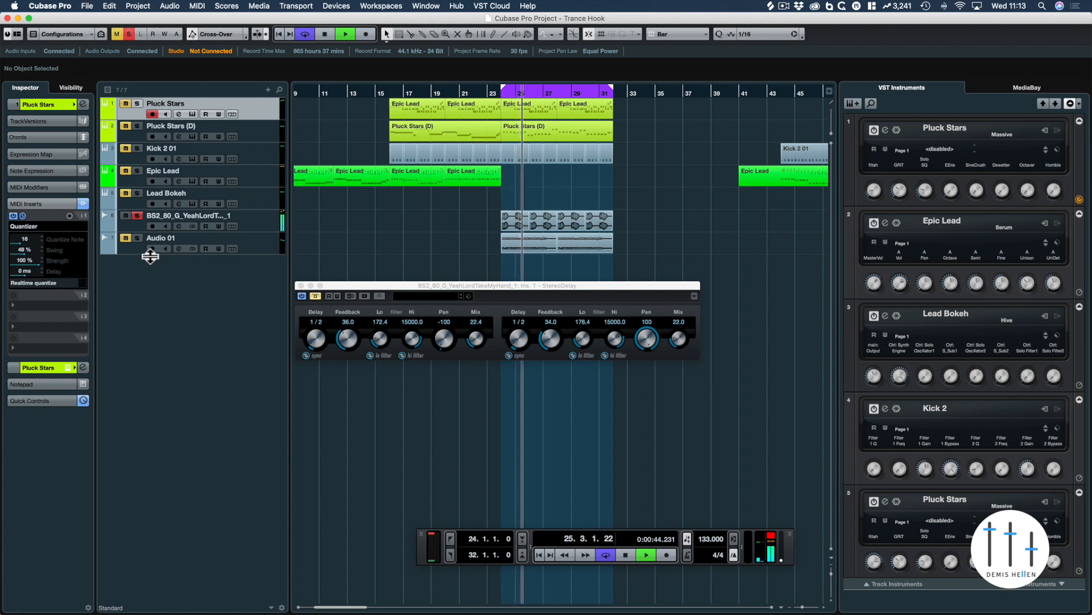
key("space")
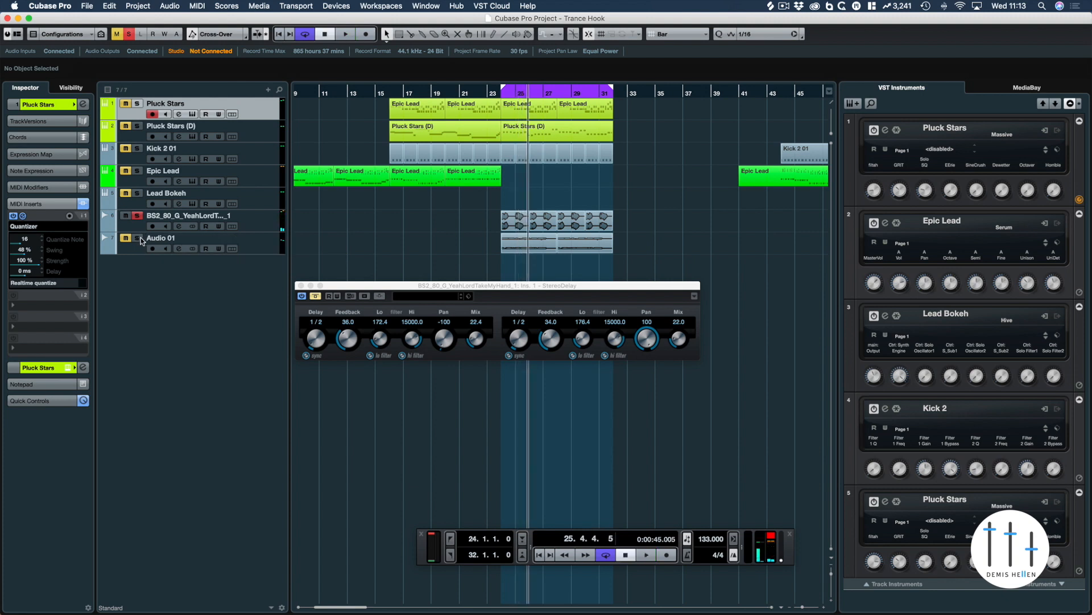
- Audition Audio 01 on its own in place of the vocal track, and clear all solos
left_click(137, 216)
key("space")
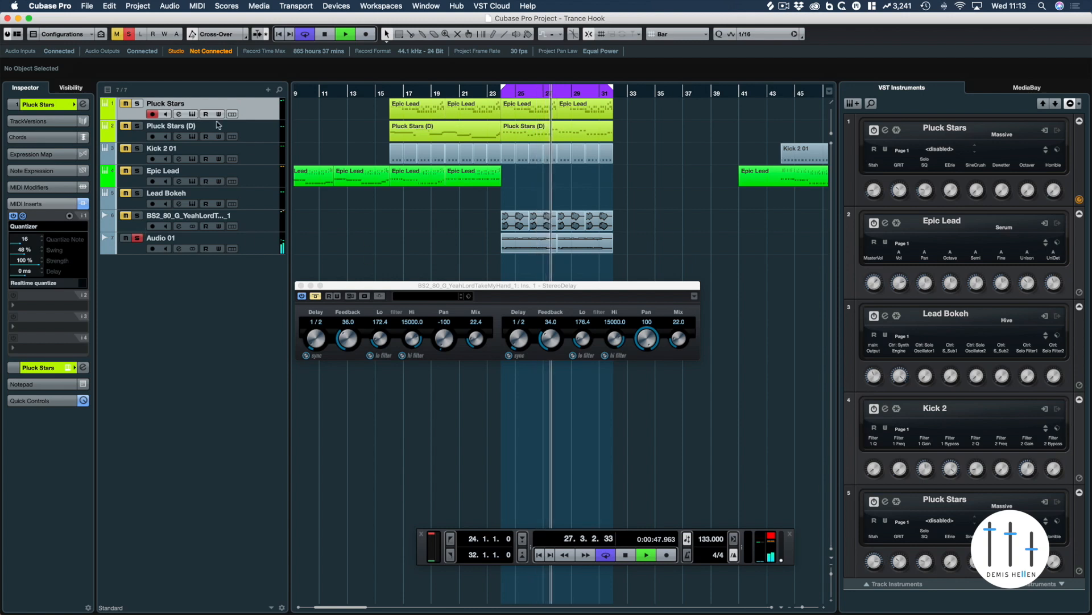
key("space")
left_click(129, 34)
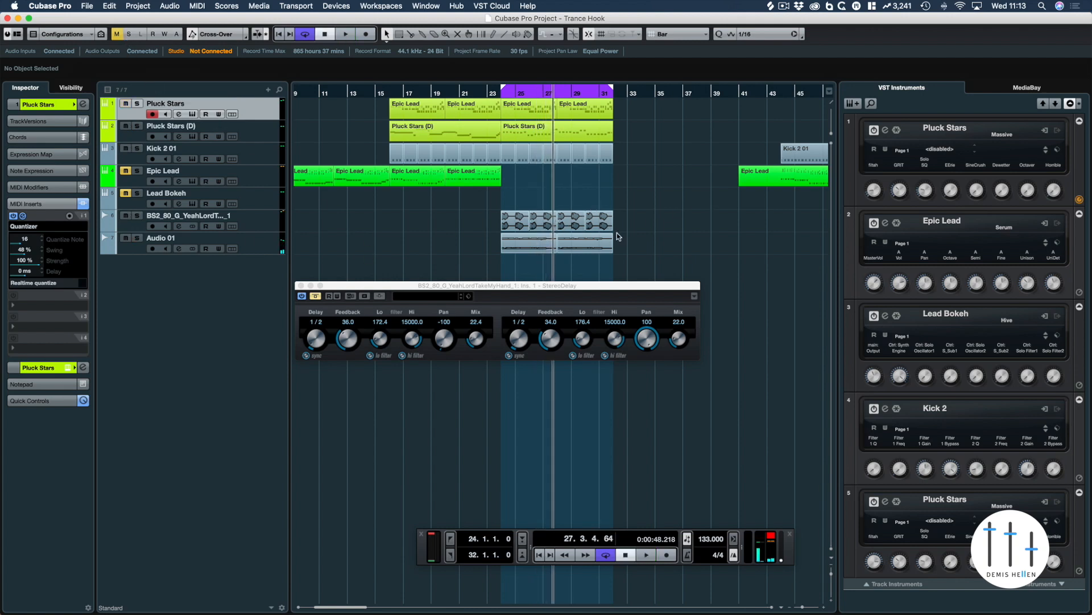
- Solo Pluck Stars and Pluck Stars (D) and audition both tracks together
left_click(137, 104)
left_click(137, 126)
key("space")
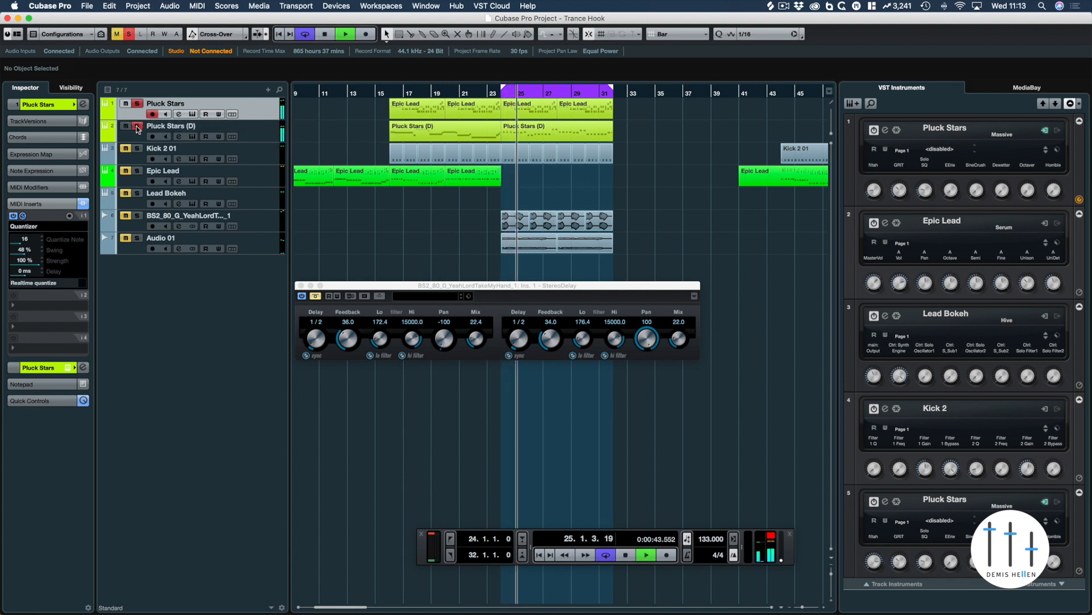
key("space")
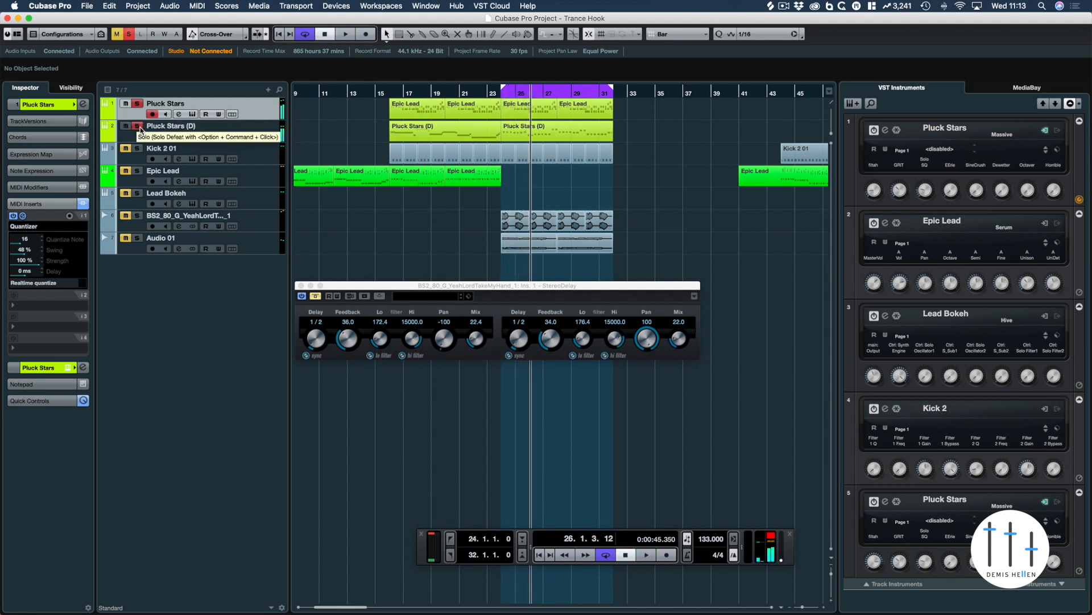
- Take Pluck Stars (D) out of solo and audition Pluck Stars together with the BS2 vocal track
left_click(139, 127)
key("space")
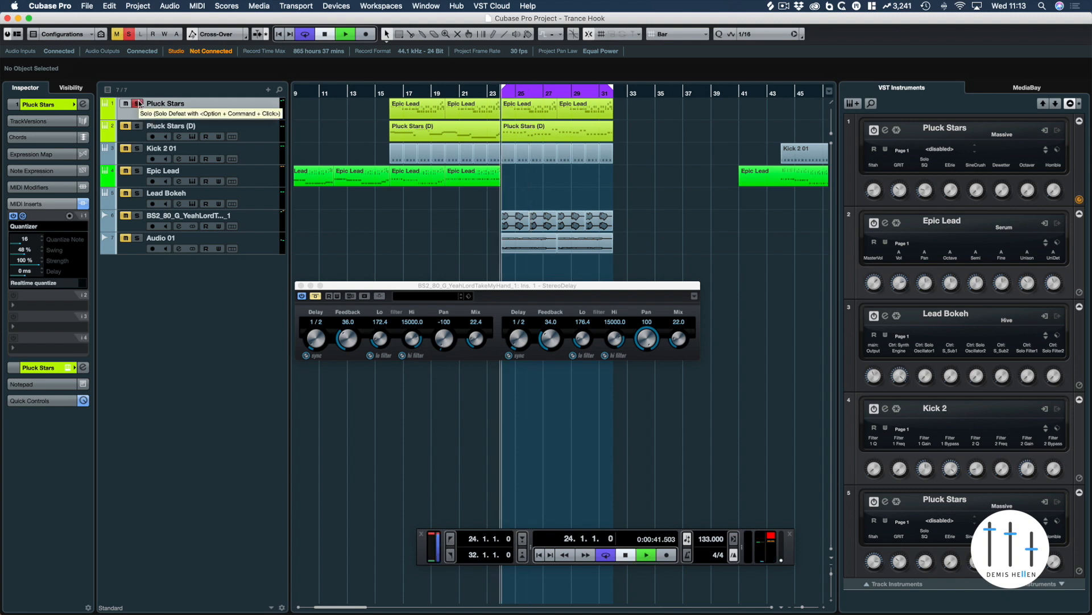
left_click(137, 215)
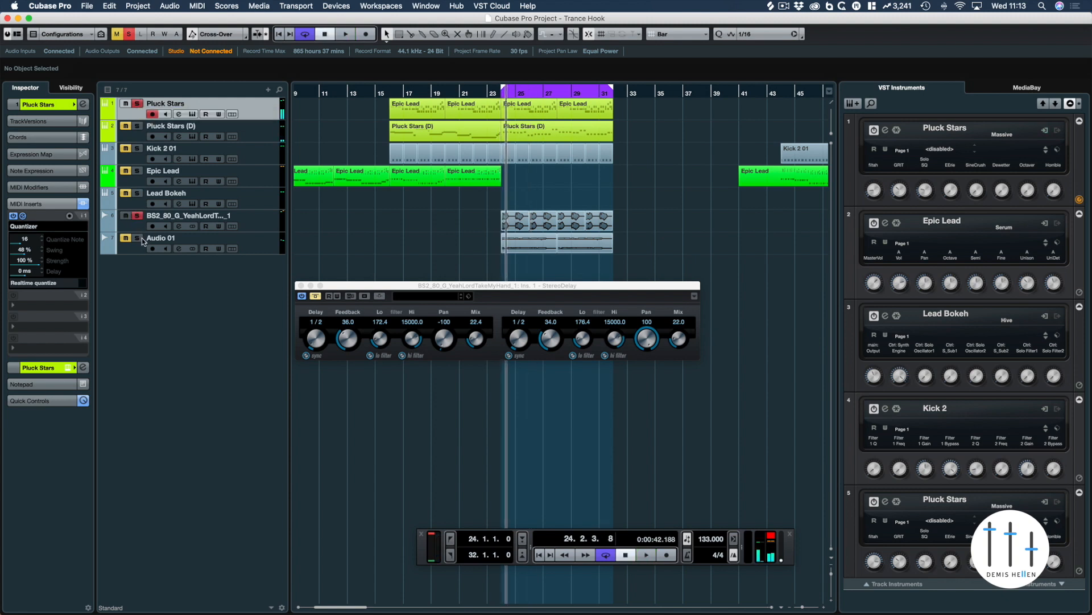
key("space")
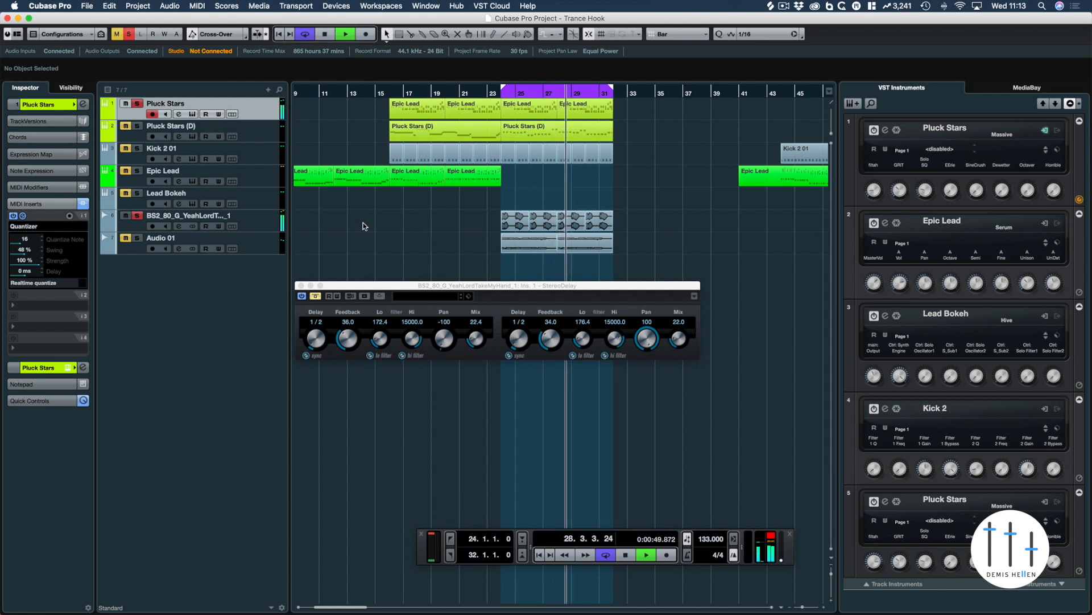
key("space")
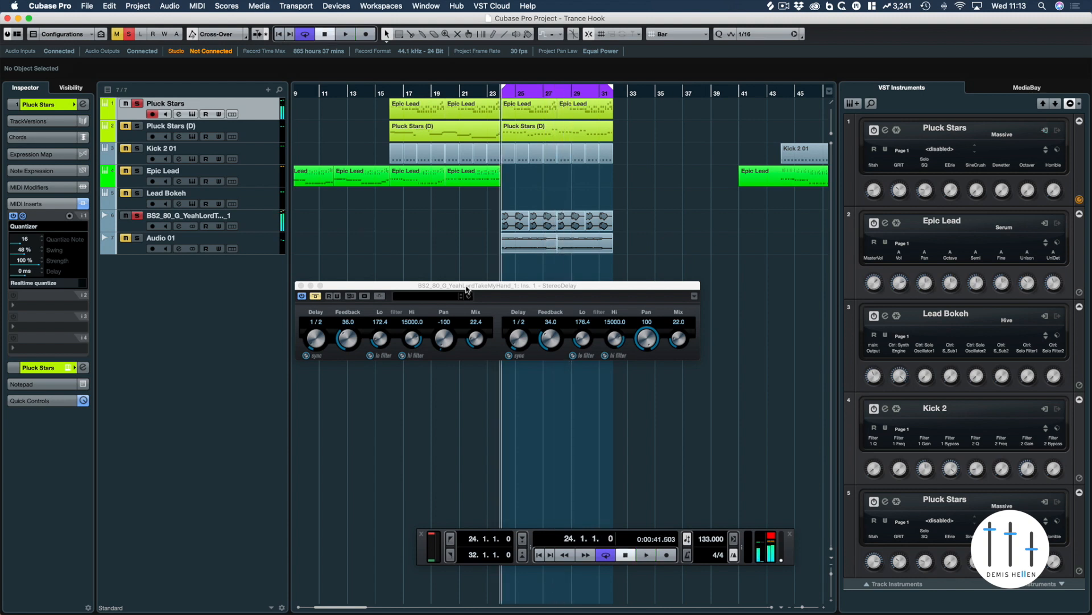
- Replace the BS2 vocal with Audio 01 in the solo selection and audition it with Pluck Stars
left_click(137, 238)
left_click(136, 216)
key("space")
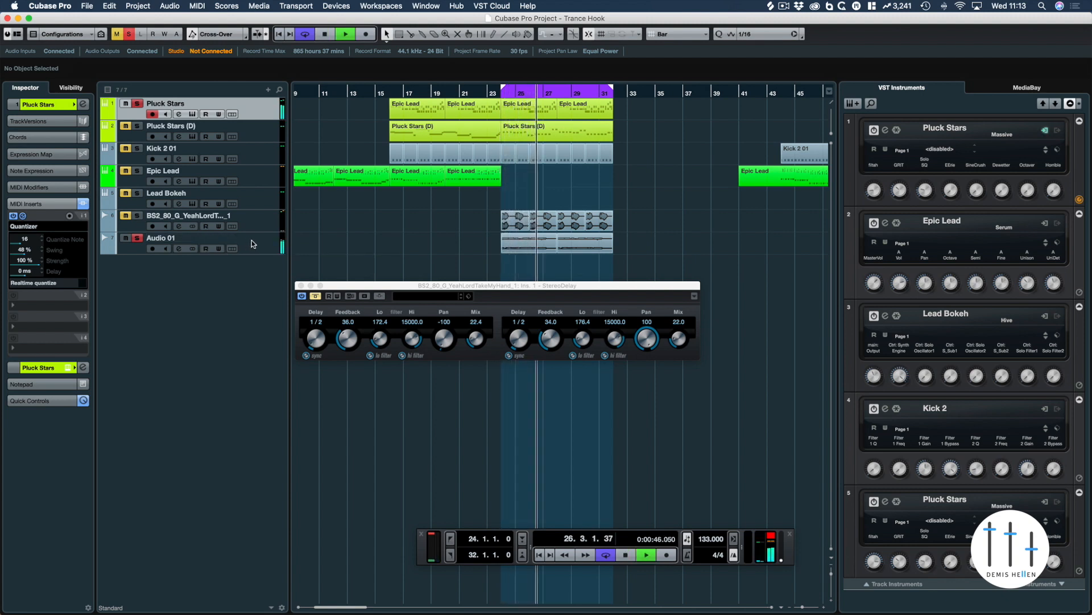
key("space")
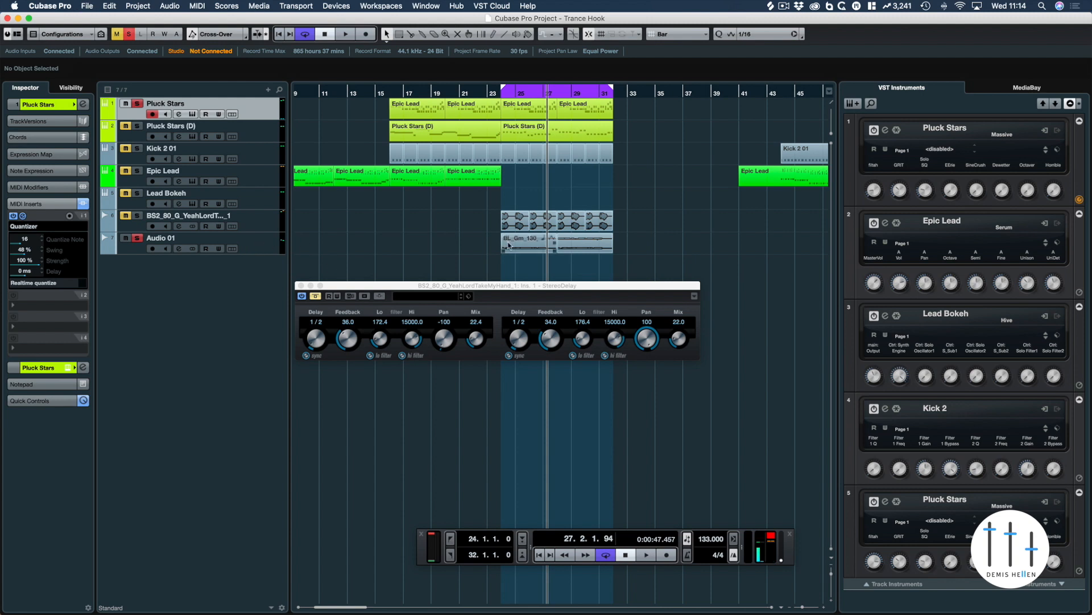
key("space")
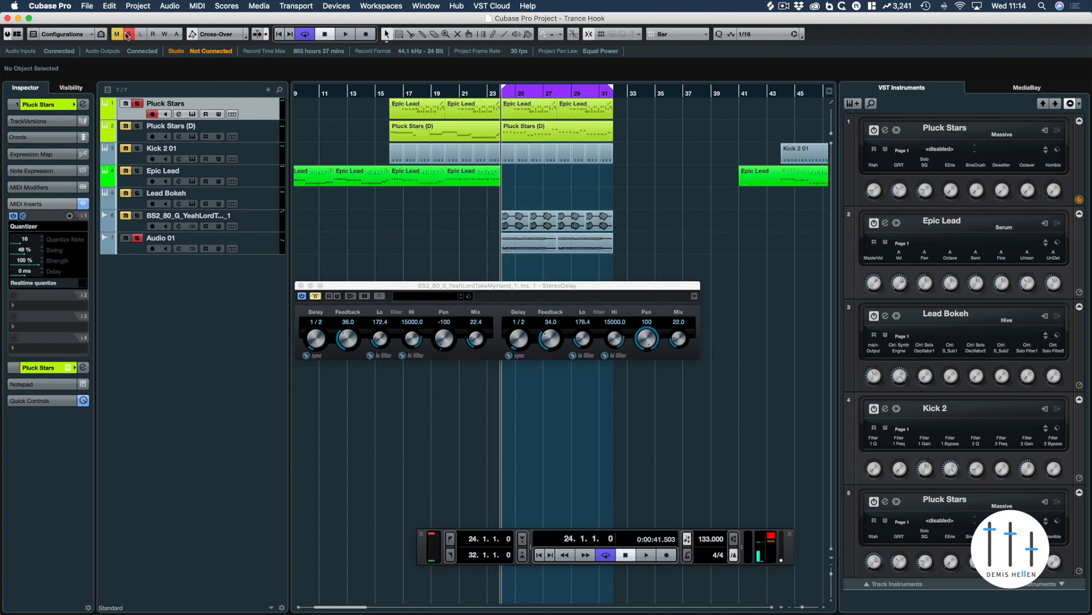
- Clear all solos, mute Audio 01, and raise the vocal's StereoDelay low filters to 200.1 and 215.9
left_click(129, 35)
left_click(126, 238)
left_click_drag(401, 284, 490, 269)
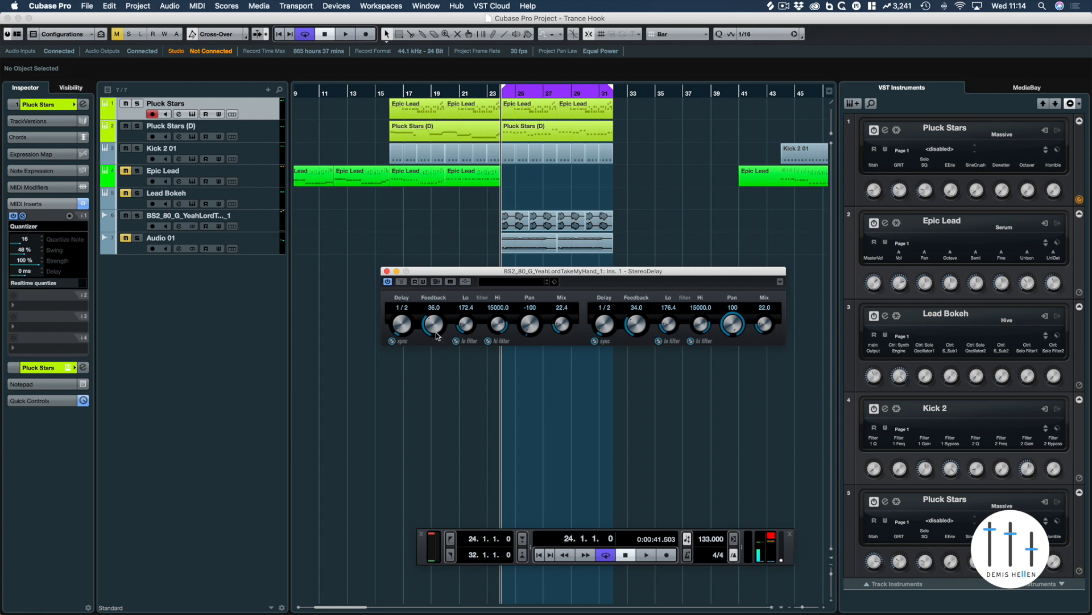
scroll(467, 324, "up", 3)
scroll(668, 324, "up", 3)
- Solo the BS2 vocal track during playback to audition the filtered stereo delay
key("space")
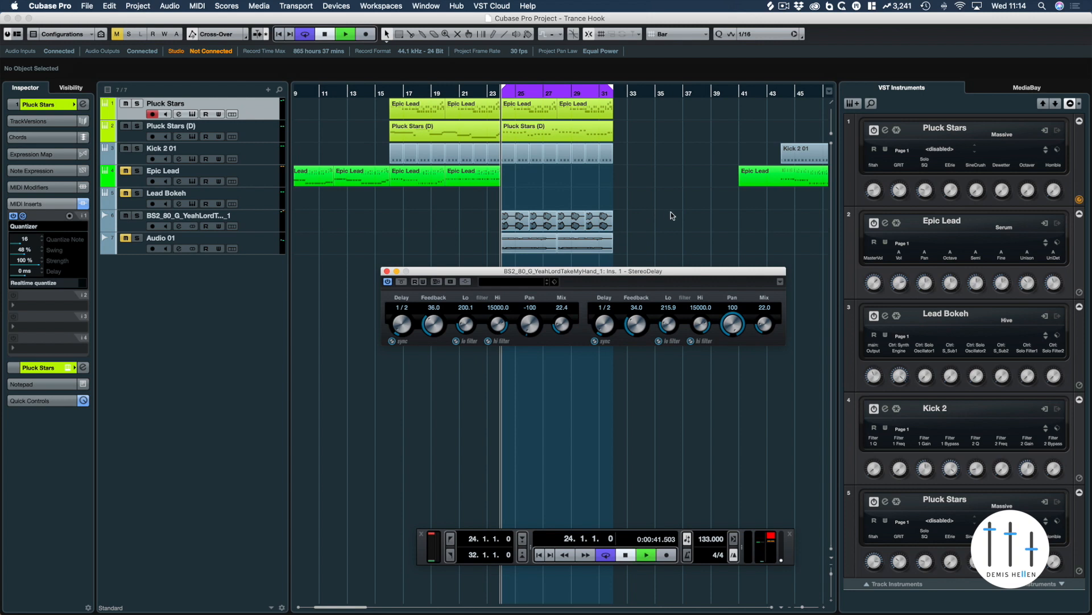
left_click(137, 215)
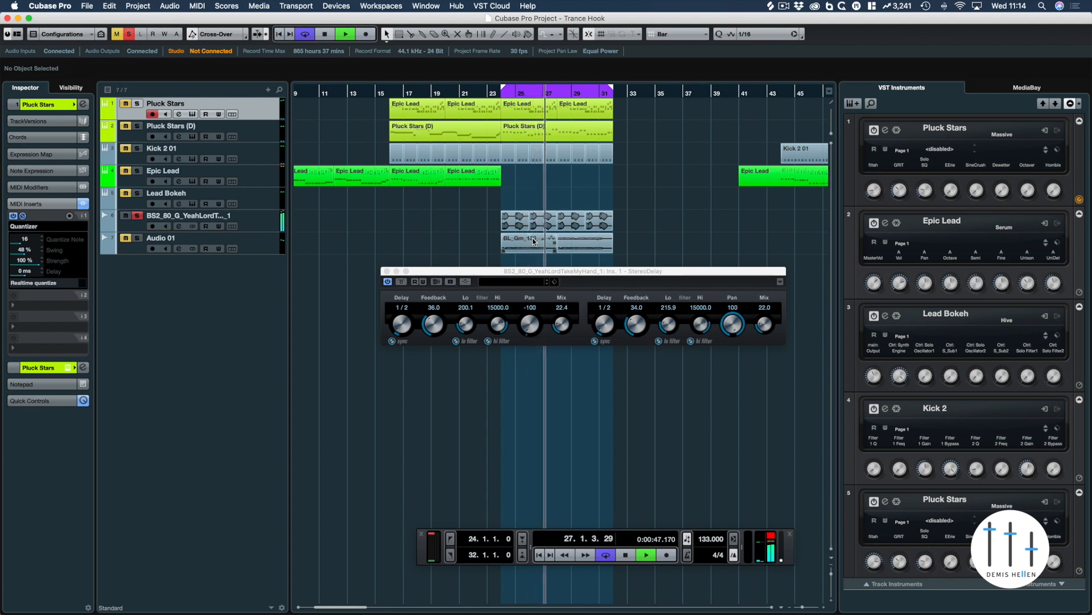
key("space")
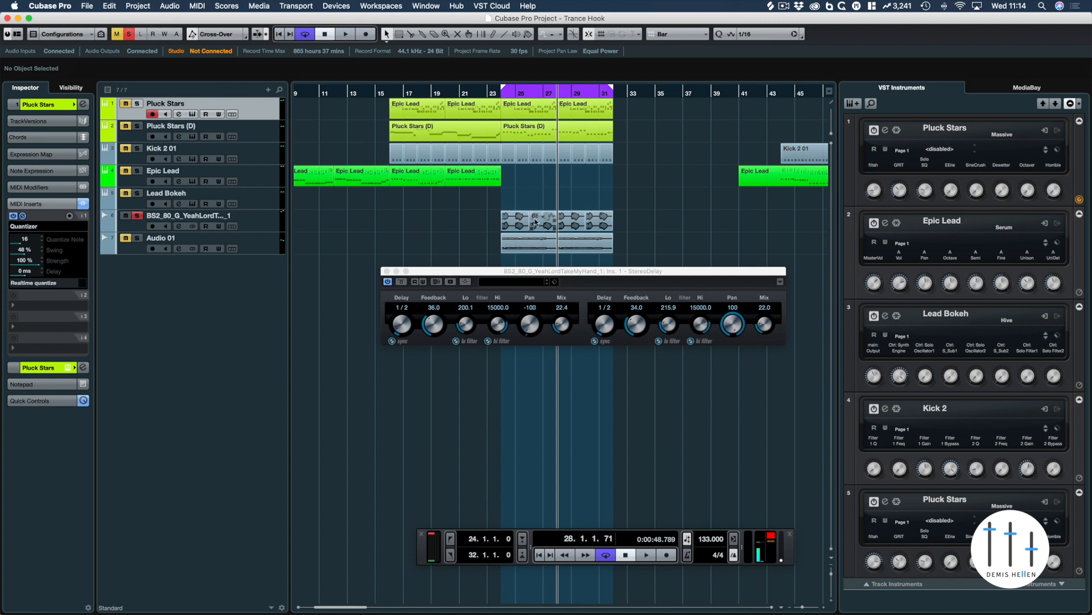
- Close the StereoDelay and set the vocal's OrilRiver reverb to a decay time of 10.93 and room size of 78.50
left_click(387, 271)
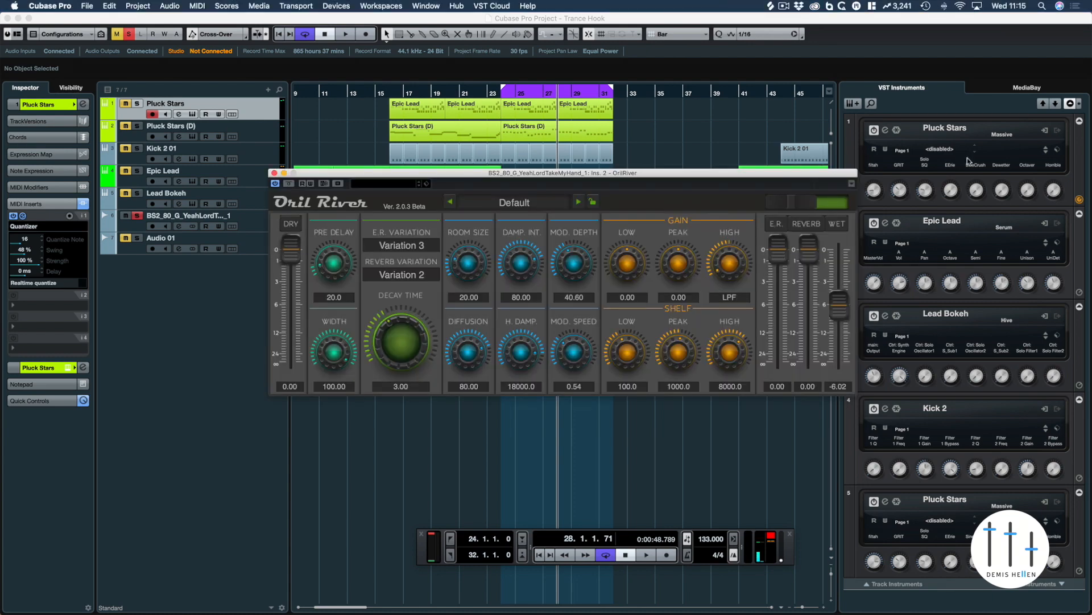
left_click_drag(399, 342, 412, 316)
left_click_drag(476, 274, 475, 204)
- Set the OrilRiver low gain to -15.84, low shelf to 44.8, high gain to 3.36 and reverb level to -6.02
left_click_drag(627, 259, 626, 290)
left_click_drag(627, 354, 625, 372)
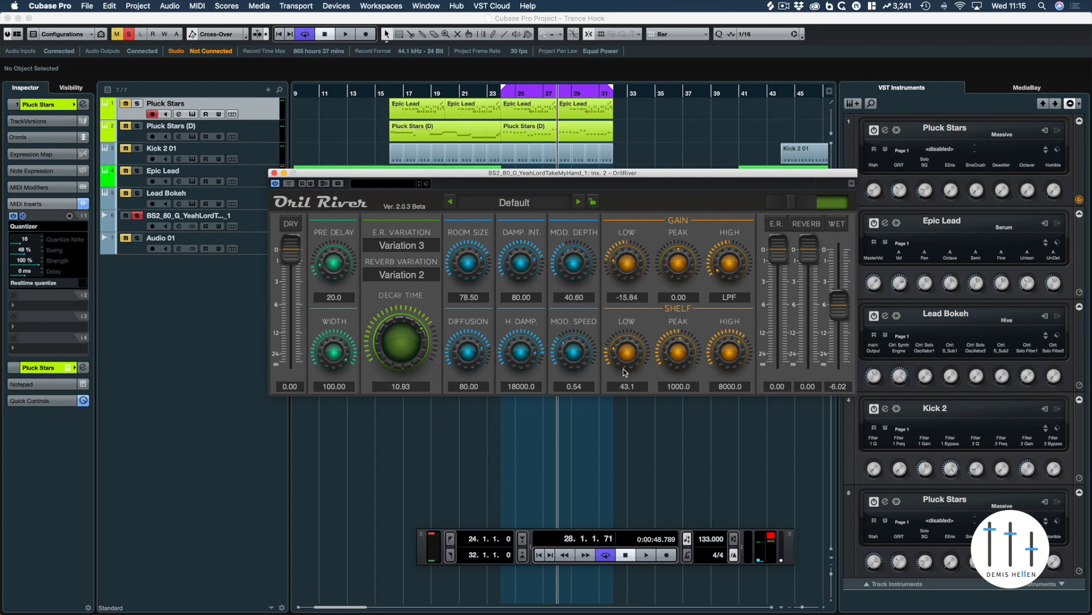
left_click_drag(624, 372, 625, 370)
left_click_drag(741, 271, 726, 187)
left_click_drag(818, 241, 816, 310)
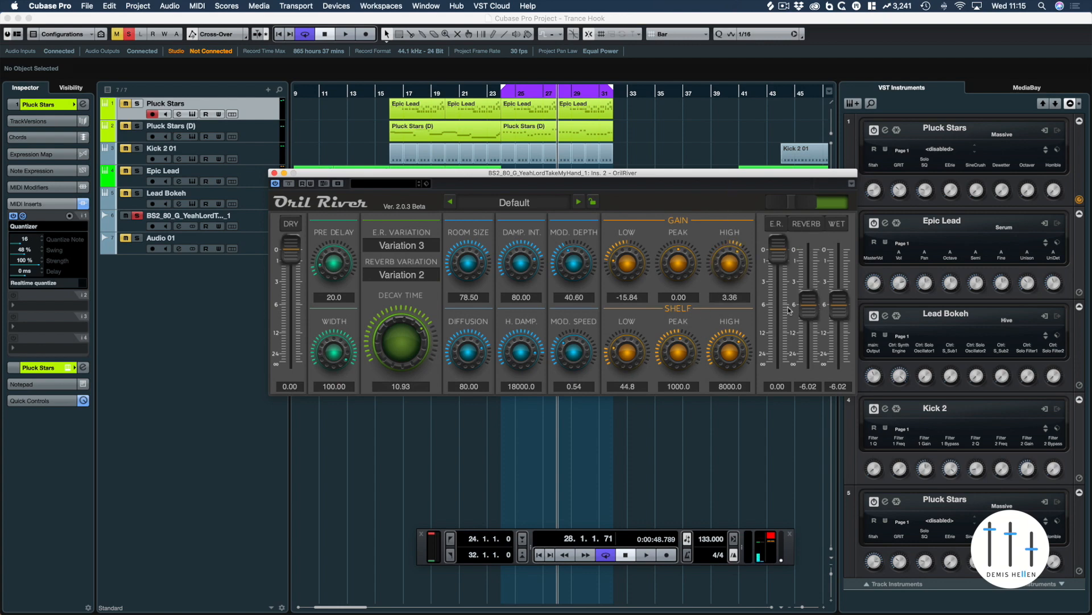
- Audition the reverb and set its high shelf to 8251.1, high gain to 7.56 and decay time to 7.12
key("space")
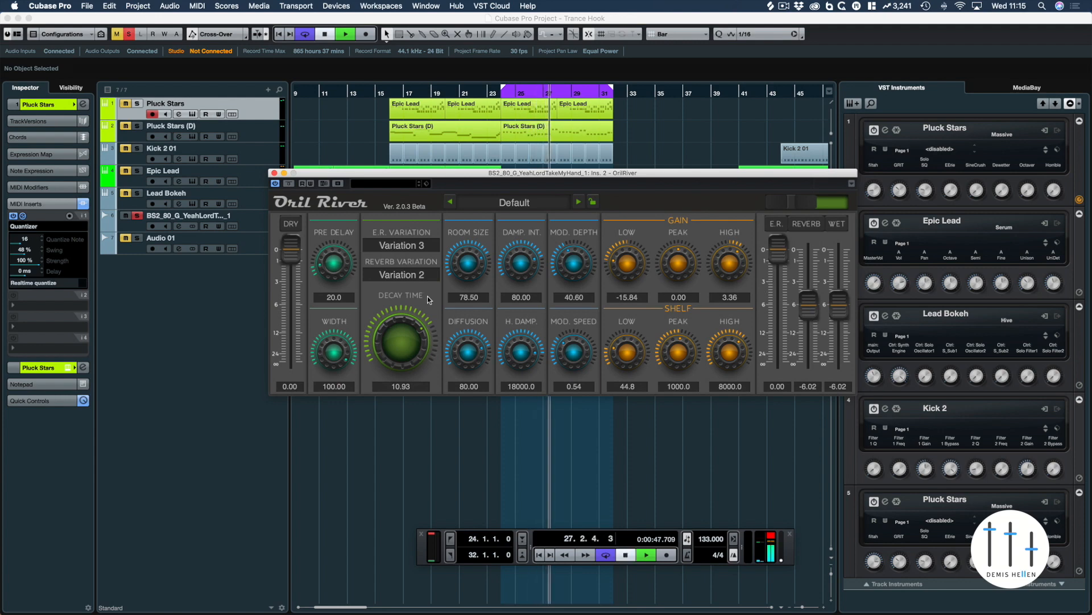
key("space")
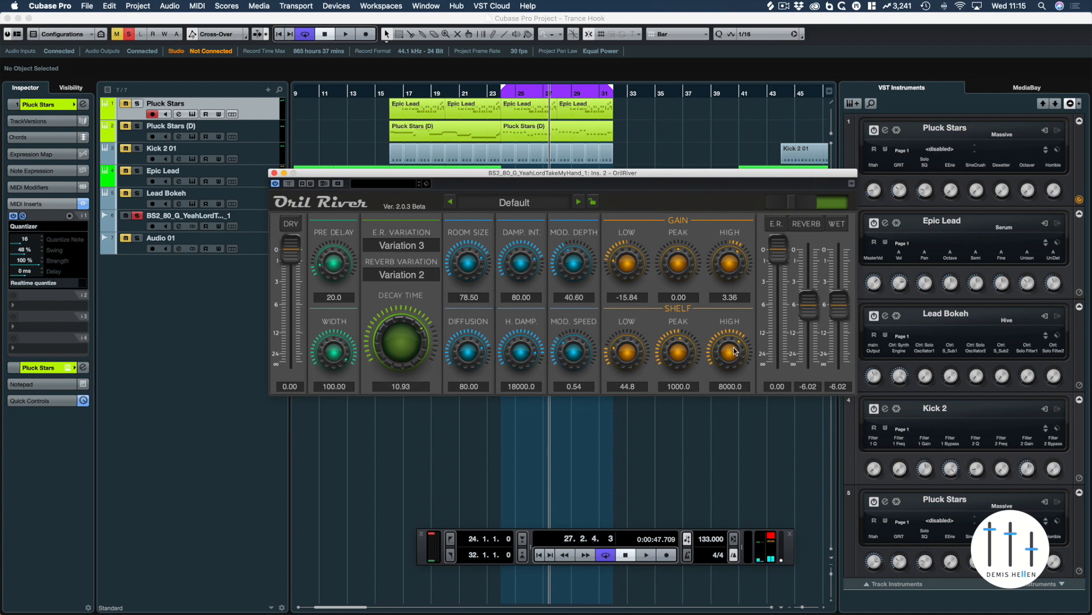
scroll(736, 351, "up", 3)
left_click_drag(732, 273, 733, 252)
left_click_drag(388, 333, 391, 352)
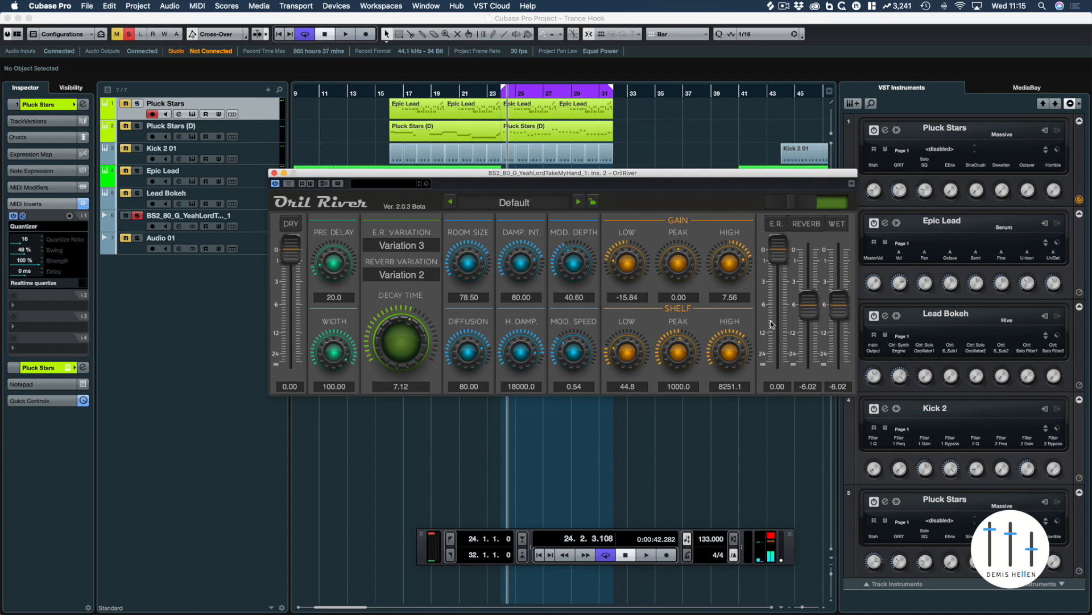
- Lower the OrilRiver early reflections level to -8.60 while auditioning the vocal
mouse_move(778, 258)
left_mouse_down()
mouse_move(778, 331)
mouse_move(779, 273)
left_mouse_up()
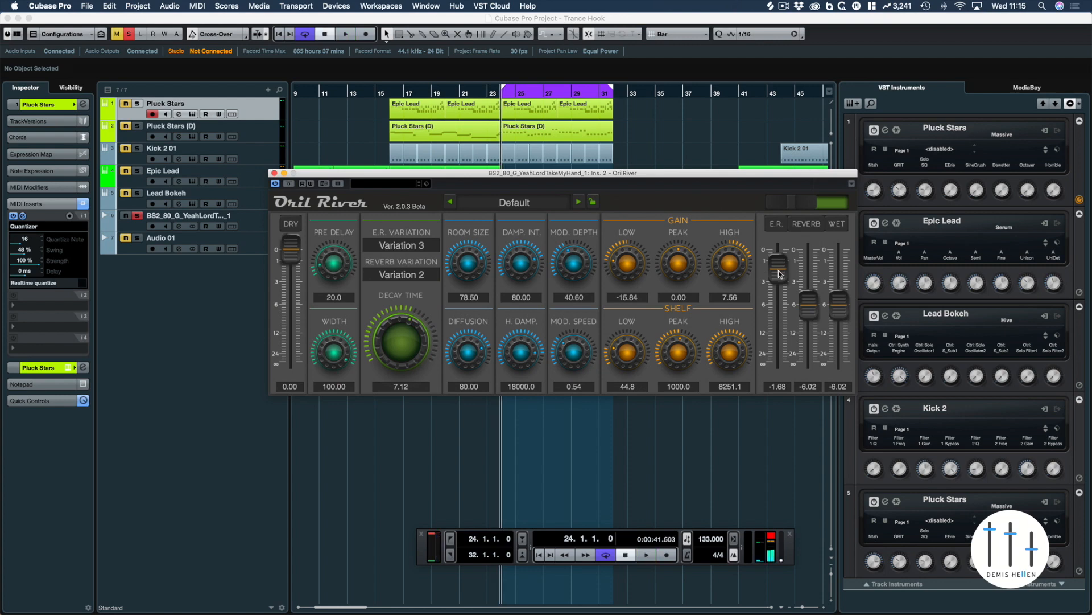
key("space")
key("space")
left_click_drag(778, 273, 780, 286)
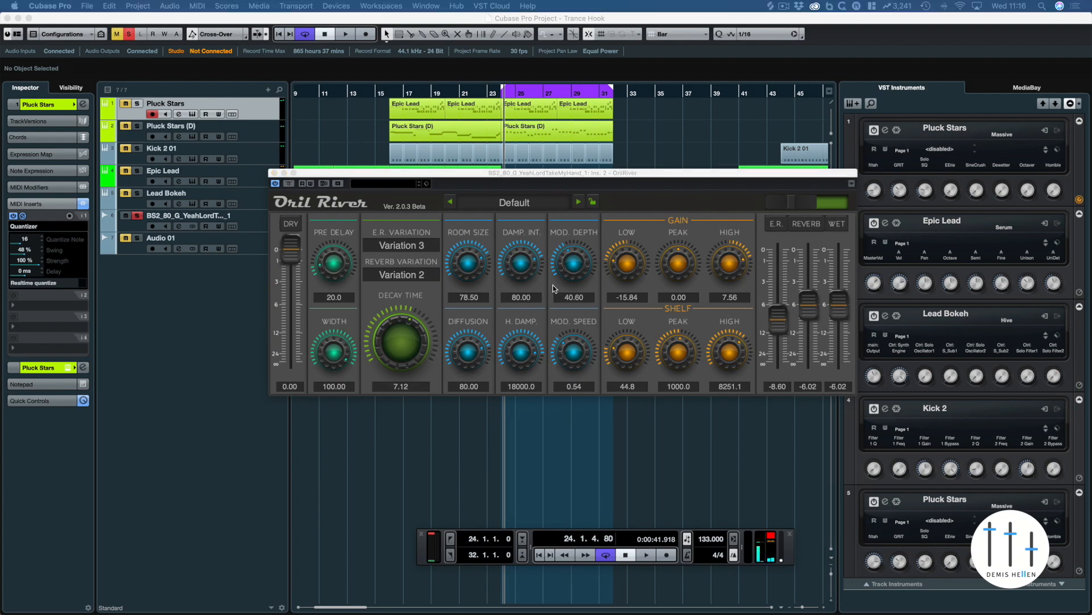
key("space")
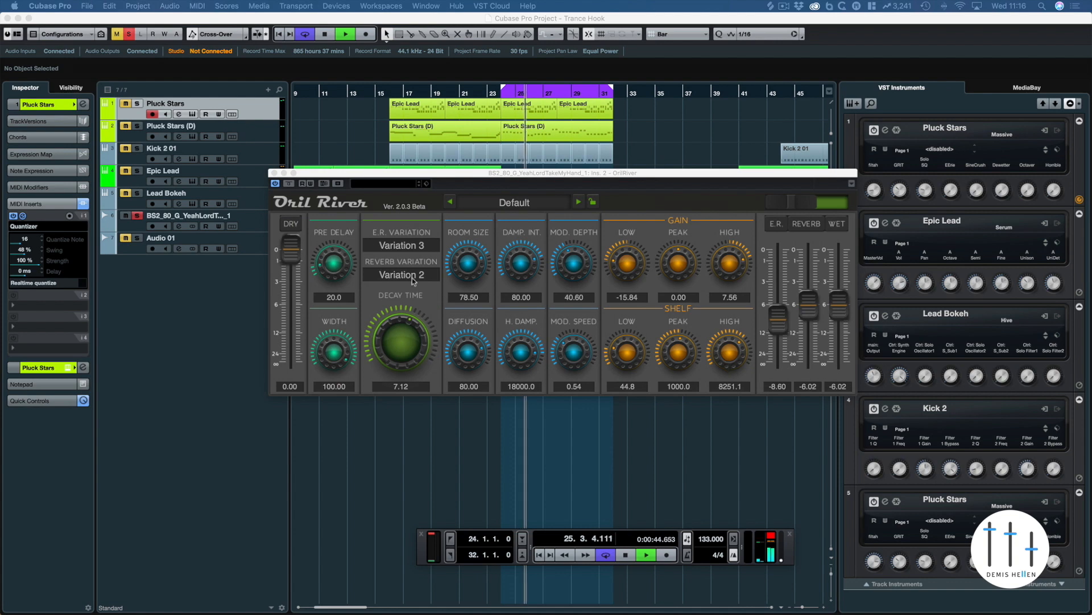
key("space")
- Play both Pluck Stars tracks soloed with the vocal, and close the OrilRiver reverb
left_click(137, 125)
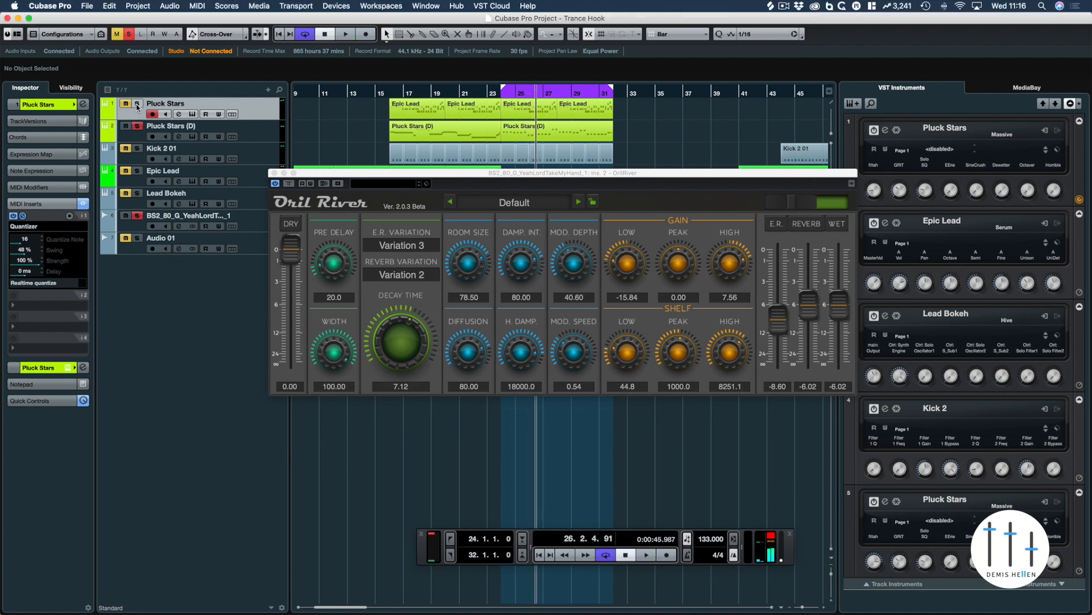
key("space")
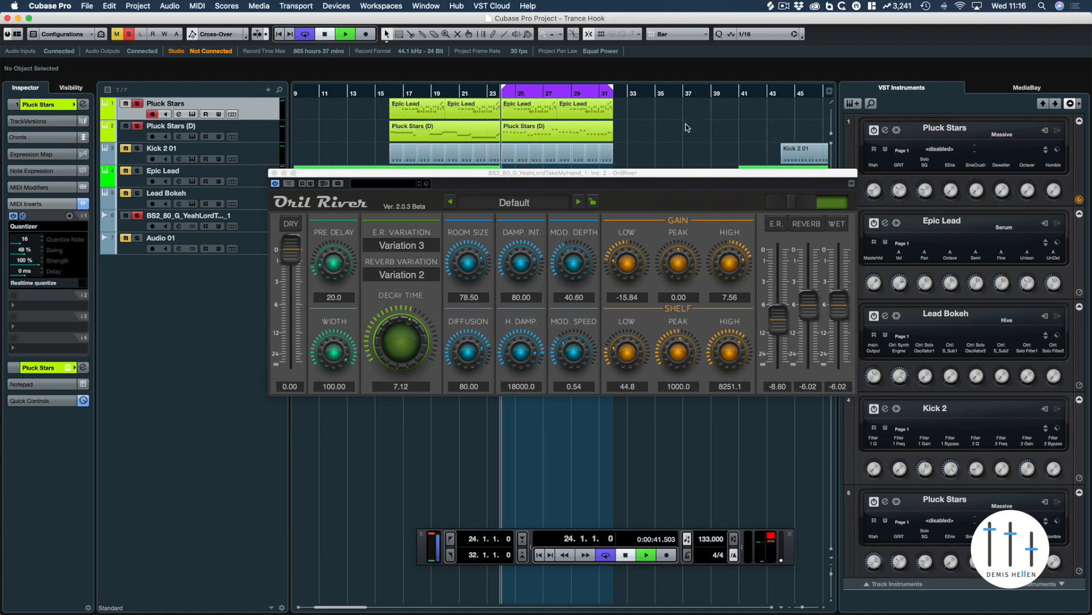
left_click(274, 173)
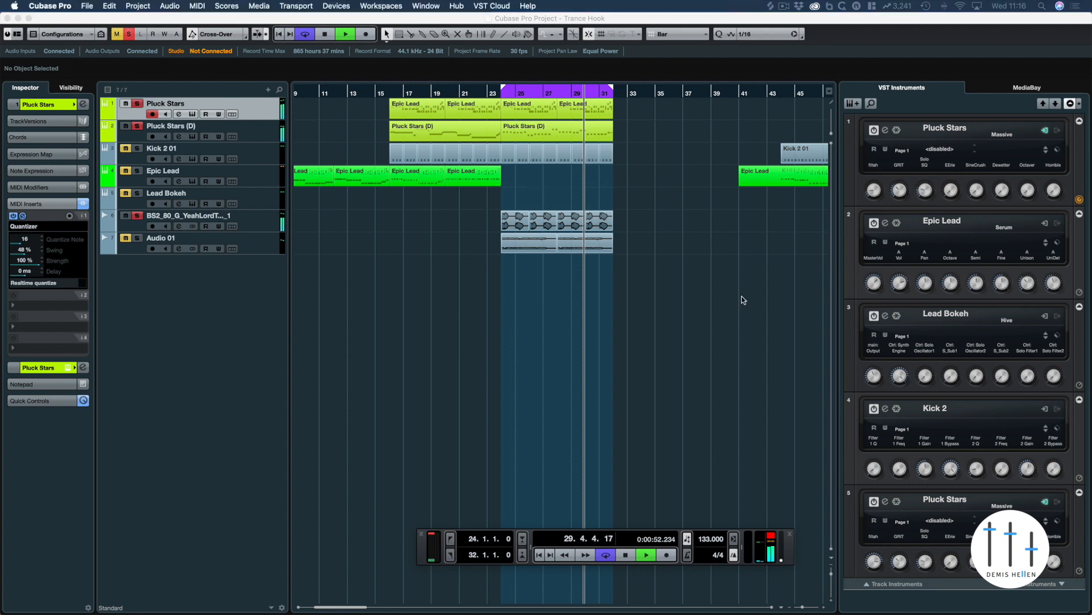
- Add a 12 dB/oct low cut at about 234 Hz in the vocal's FabFilter Pro-Q 3 and trim its output level
left_click_drag(675, 148, 458, 148)
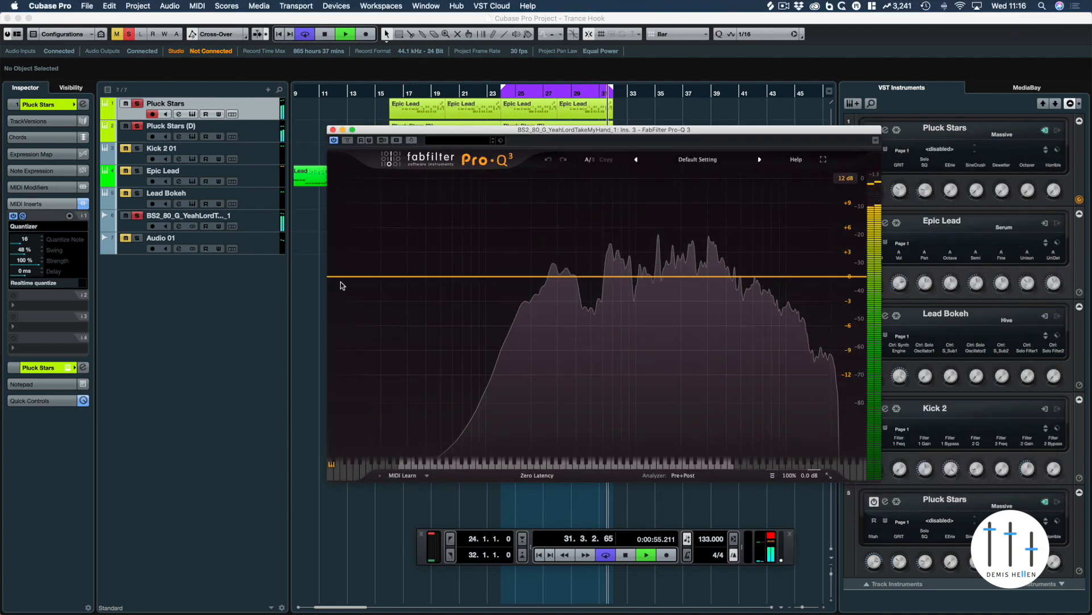
left_click_drag(336, 279, 541, 289)
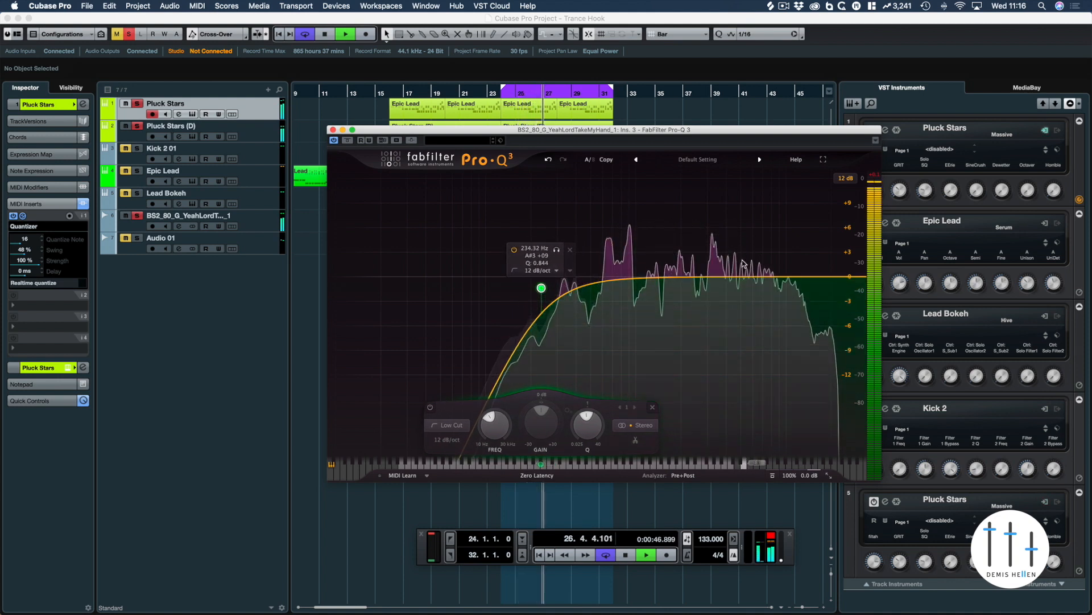
mouse_move(795, 476)
left_click_drag(795, 437, 795, 440)
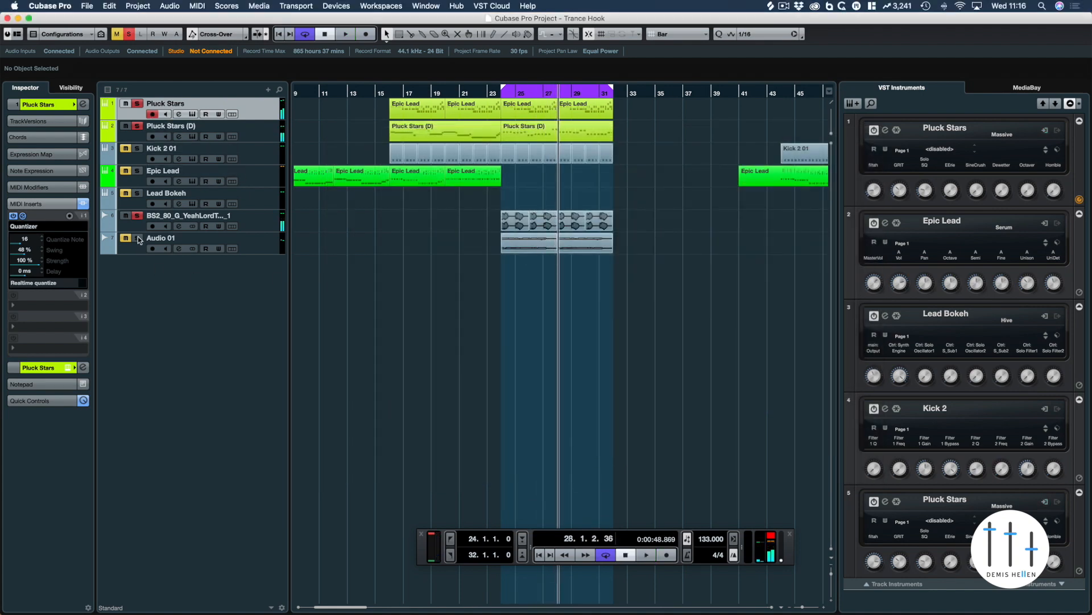
- Add Audio 01 to the soloed tracks and audition it with the vocal and both plucks
key("space")
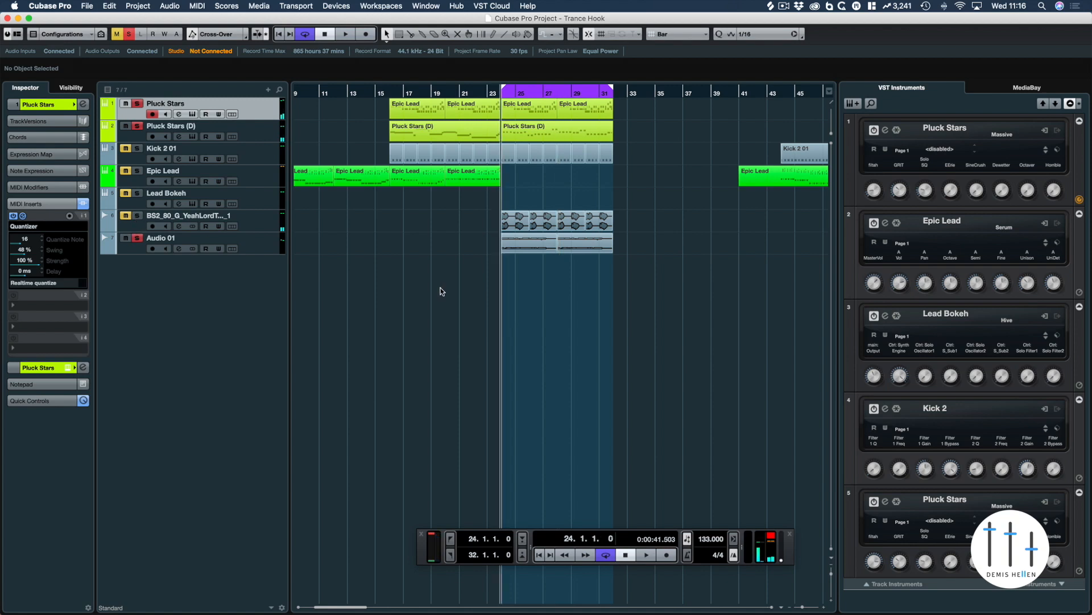
key("space")
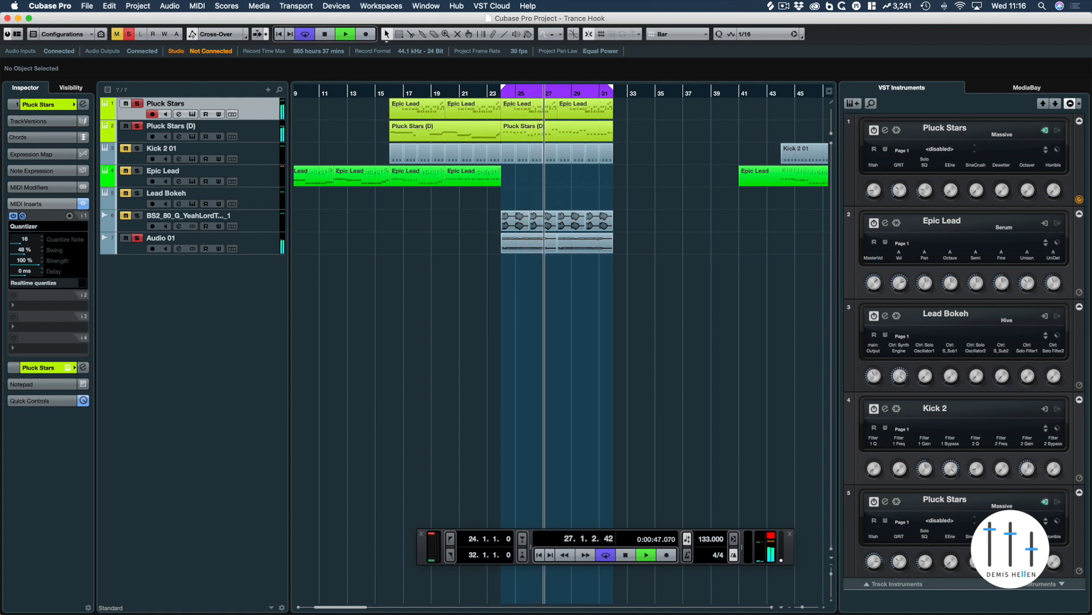
key("space")
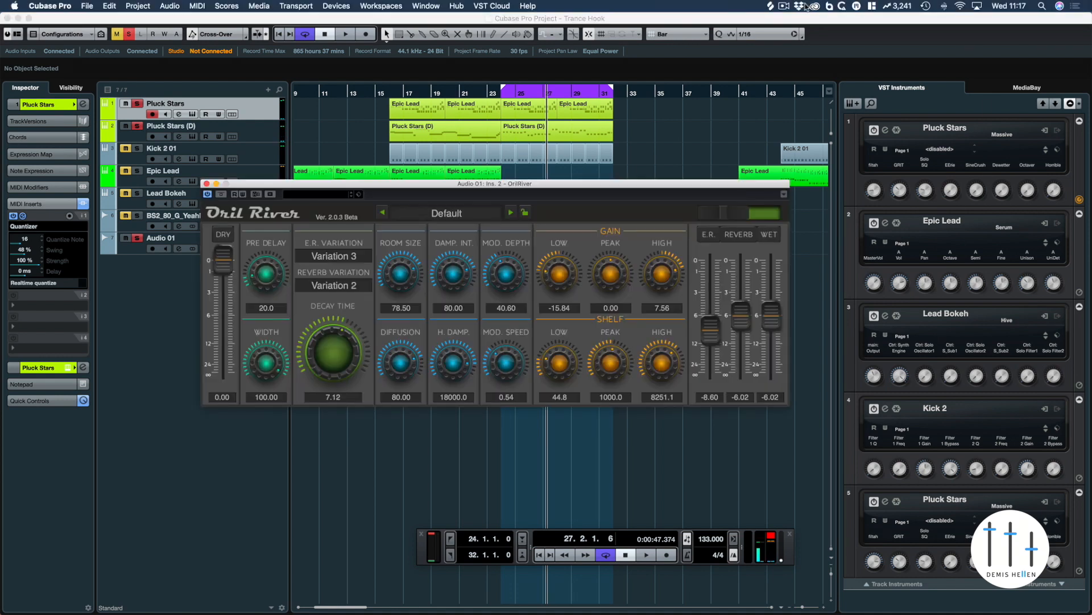
- Raise the OrilRiver levels on Audio 01 to -1.68 for reverb and -3.97 for early reflections during playback
key("space")
left_click_drag(453, 187, 483, 310)
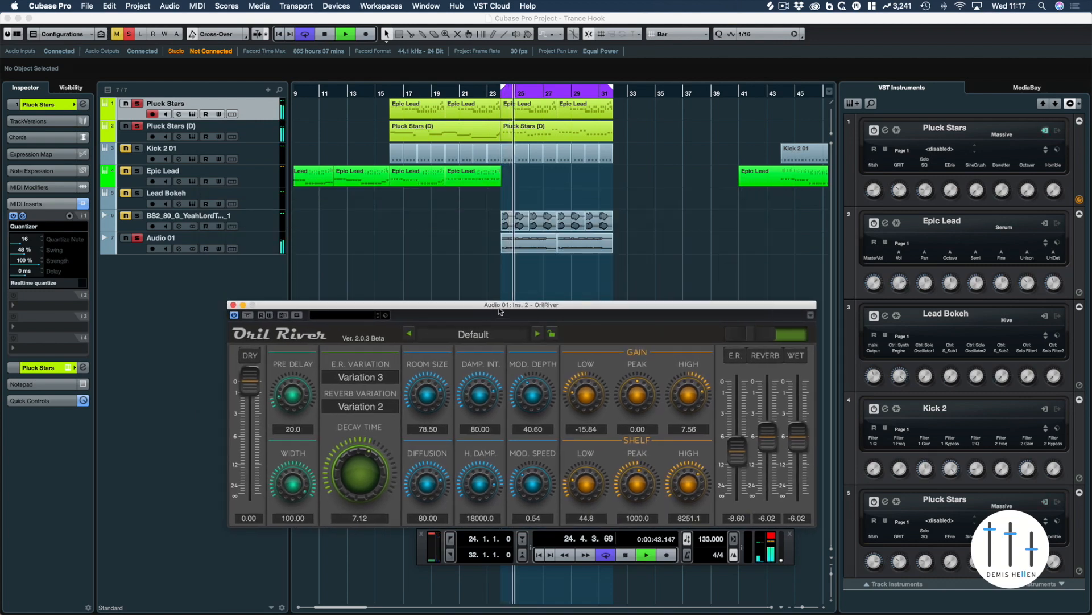
left_click_drag(768, 444, 768, 414)
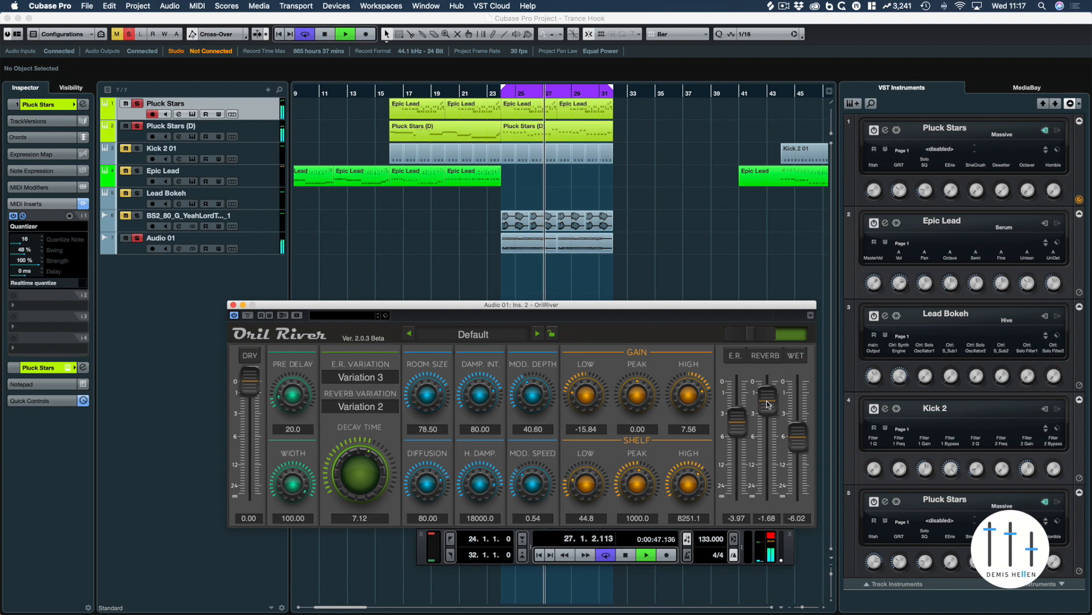
- Isolate Audio 01 by unsoloing both Pluck Stars tracks, and set its OrilRiver decay time to 11.22
left_click(138, 127)
left_click_drag(363, 467, 371, 458)
key("space")
left_click_drag(439, 300, 423, 275)
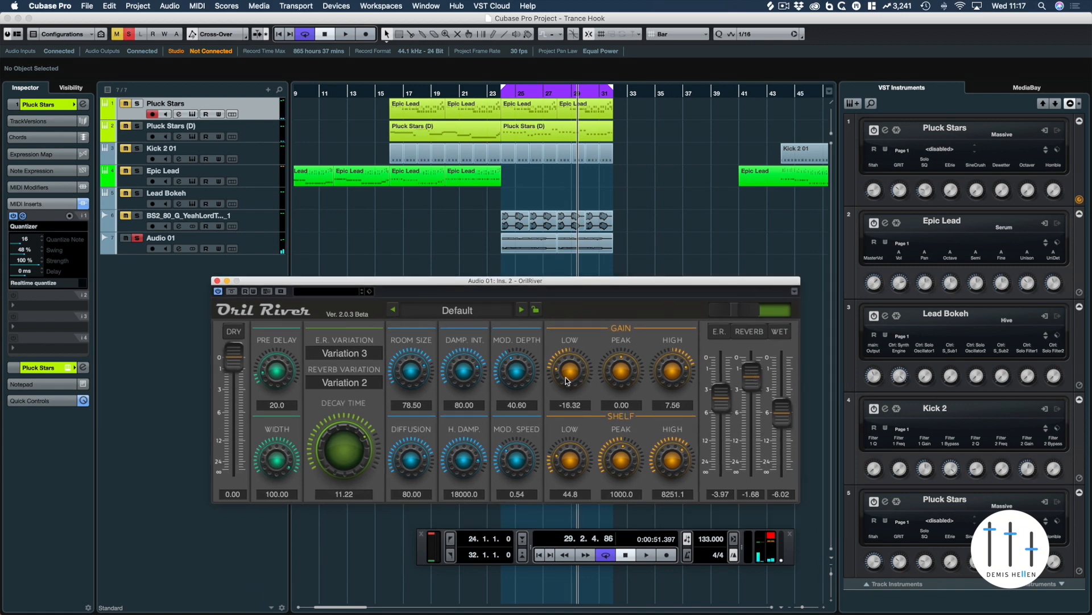
- Set Audio 01's OrilRiver low gain to -16.56, low shelf to 255.7 and high shelf to 1554.6, and close the reverb
key("space")
left_click_drag(671, 463, 667, 511)
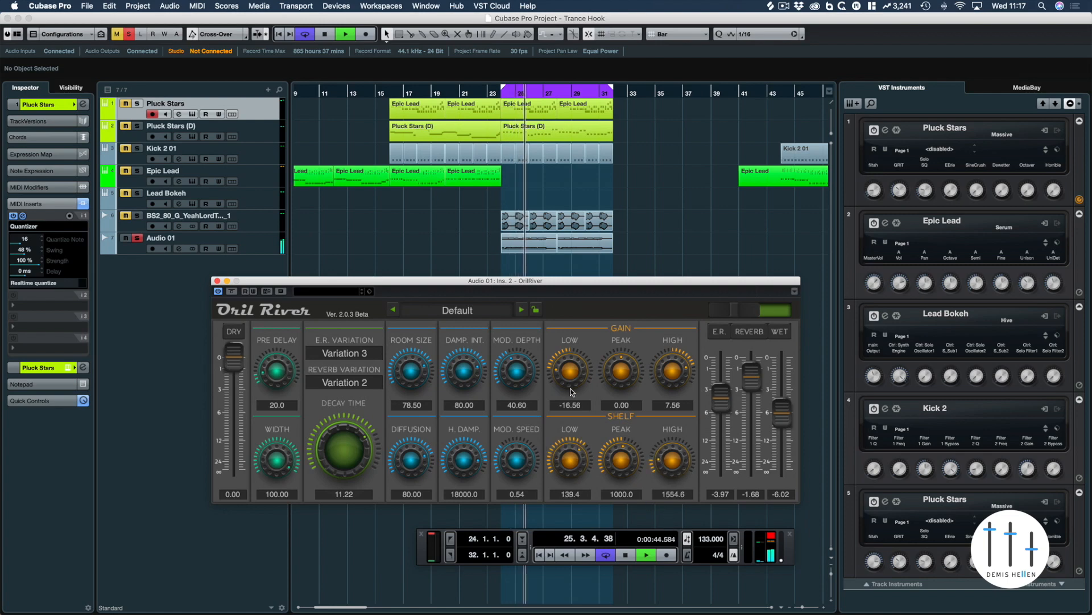
left_click_drag(569, 461, 572, 416)
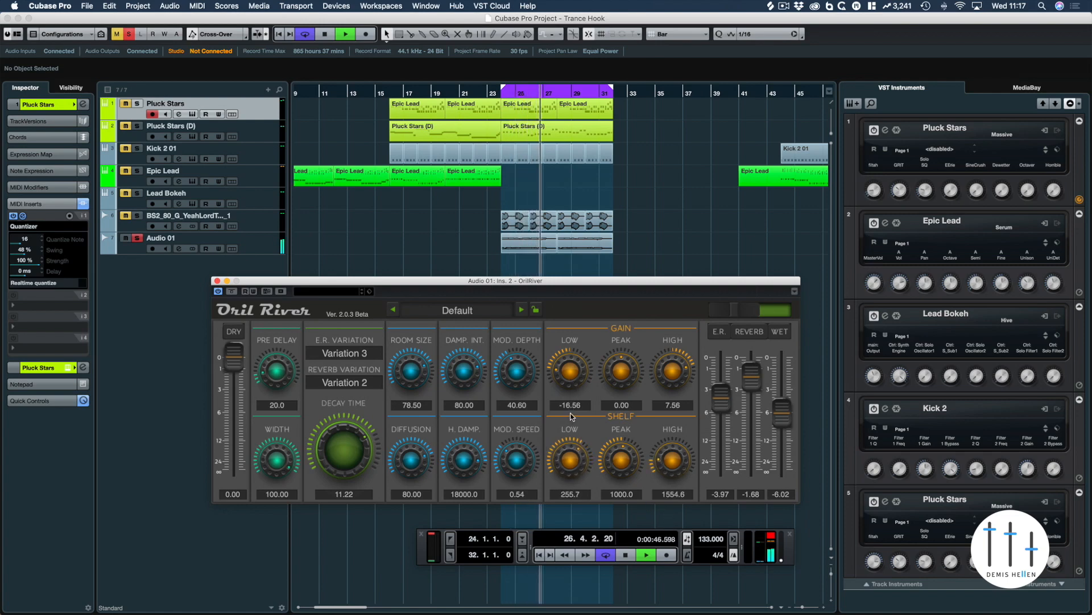
left_click(217, 281)
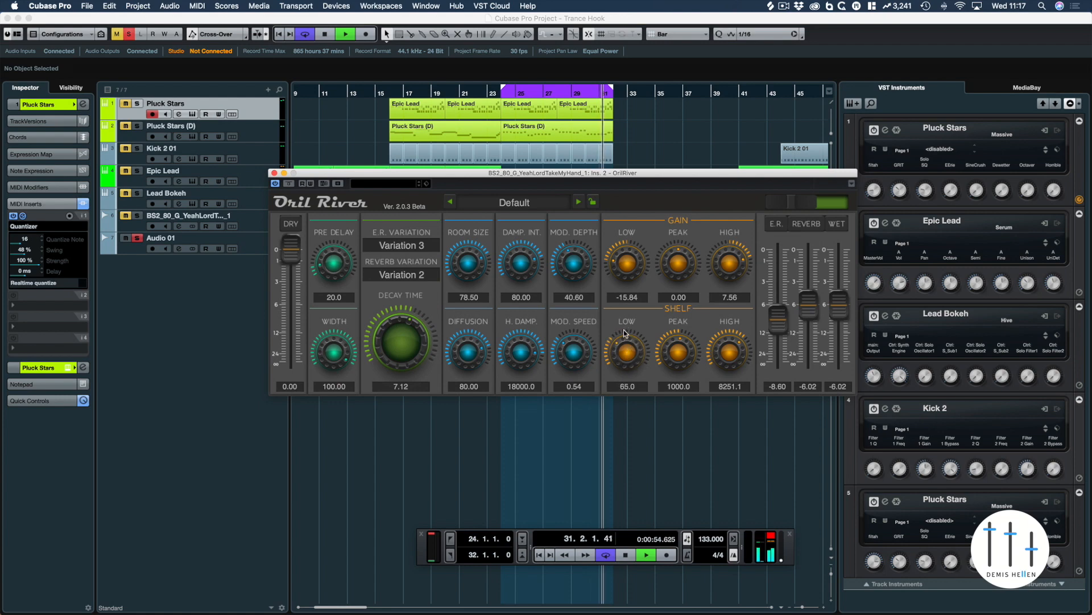
- Set the low shelf to 198.3 in the YeahLordTakeMyHand vocal's OrilRiver, audition that vocal soloed, and close the reverb
mouse_move(625, 330)
left_mouse_down()
mouse_move(631, 339)
mouse_move(633, 316)
mouse_move(635, 339)
left_mouse_up()
left_click(137, 238)
left_click(137, 216)
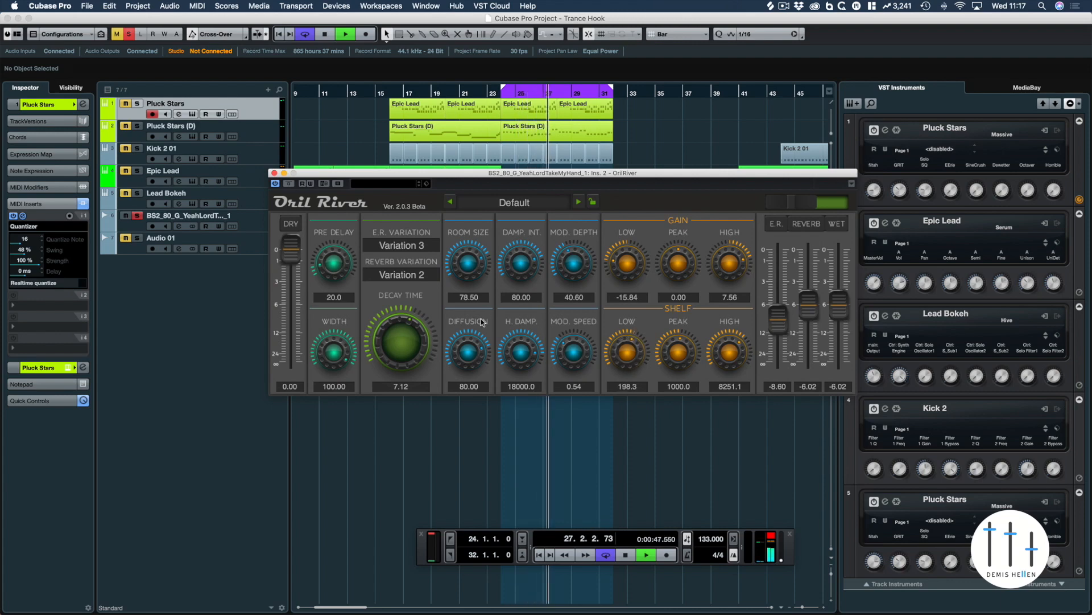
left_click(273, 173)
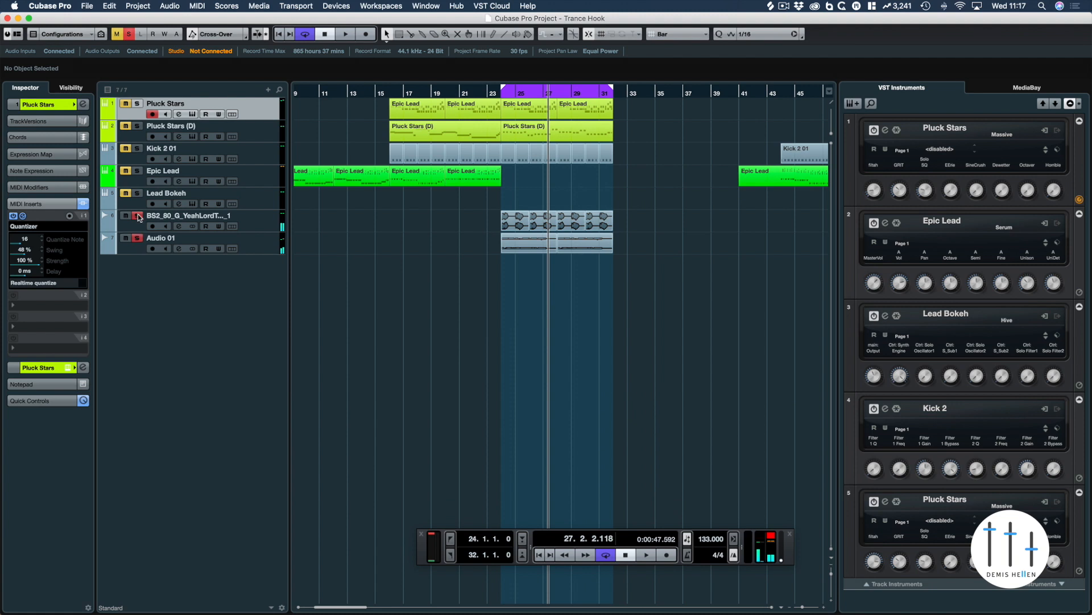
- Add a 6 dB/oct low cut at 677.80 Hz in Audio 01's FabFilter Pro-Q 3 while auditioning, and close the EQ
key("space")
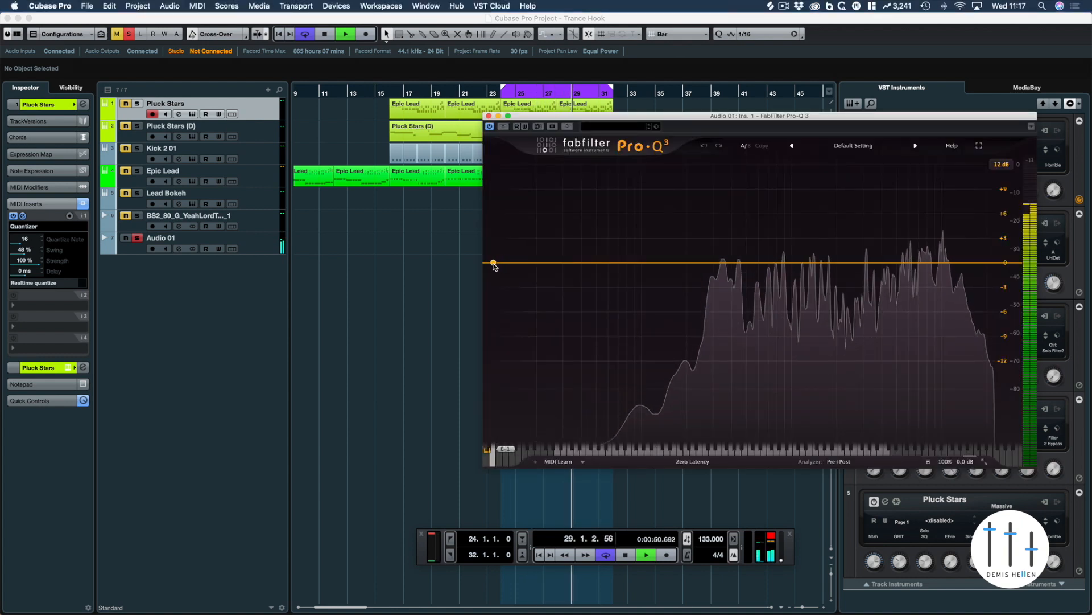
left_click_drag(495, 263, 684, 266)
left_click_drag(626, 116, 408, 105)
left_click_drag(467, 256, 560, 251)
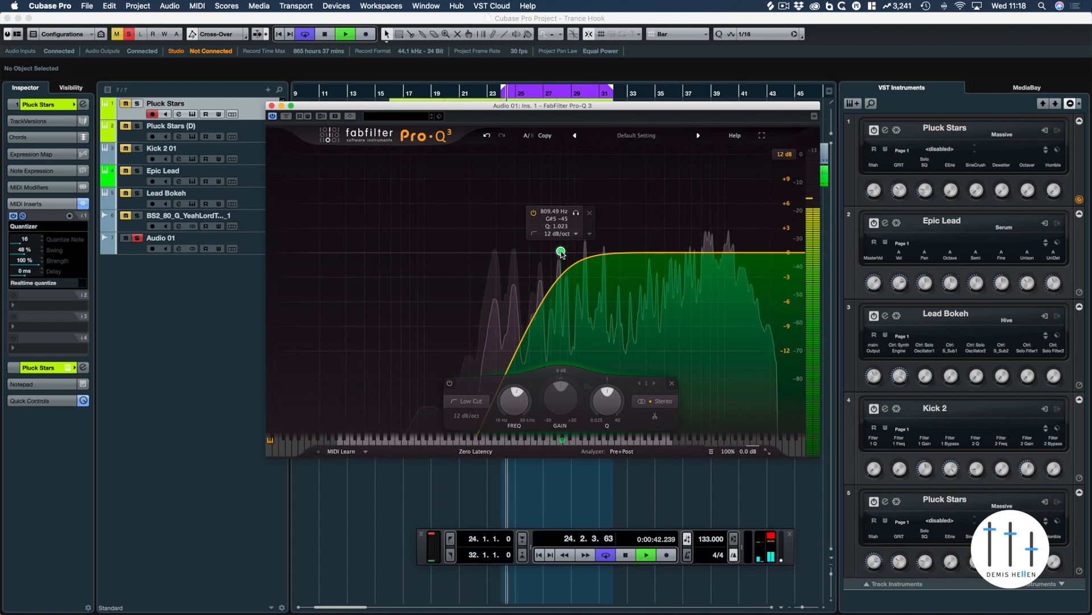
left_click(485, 412)
left_click(473, 425)
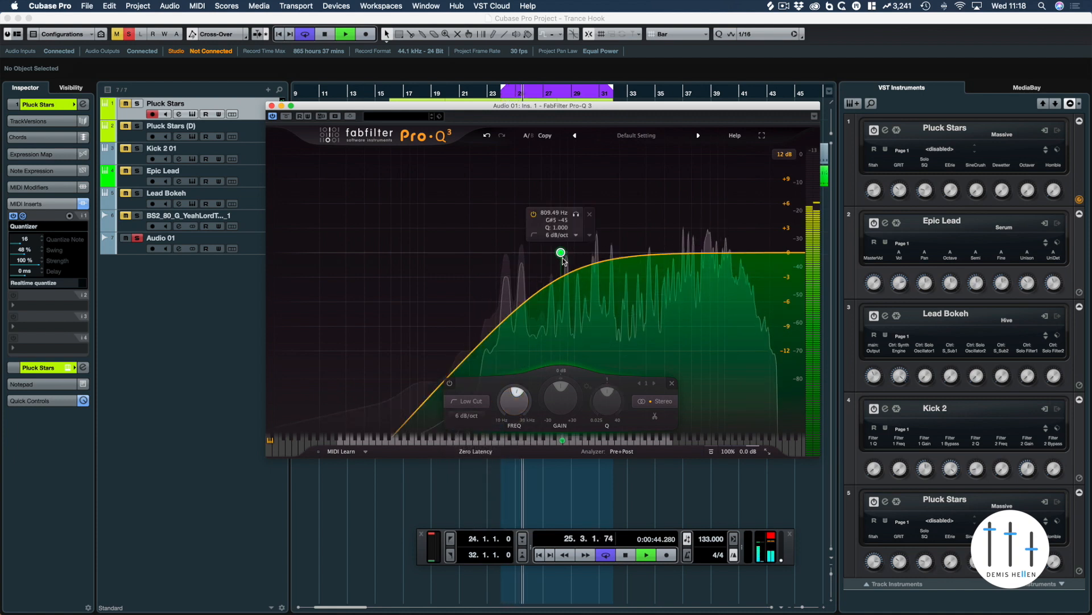
left_click_drag(561, 256, 549, 252)
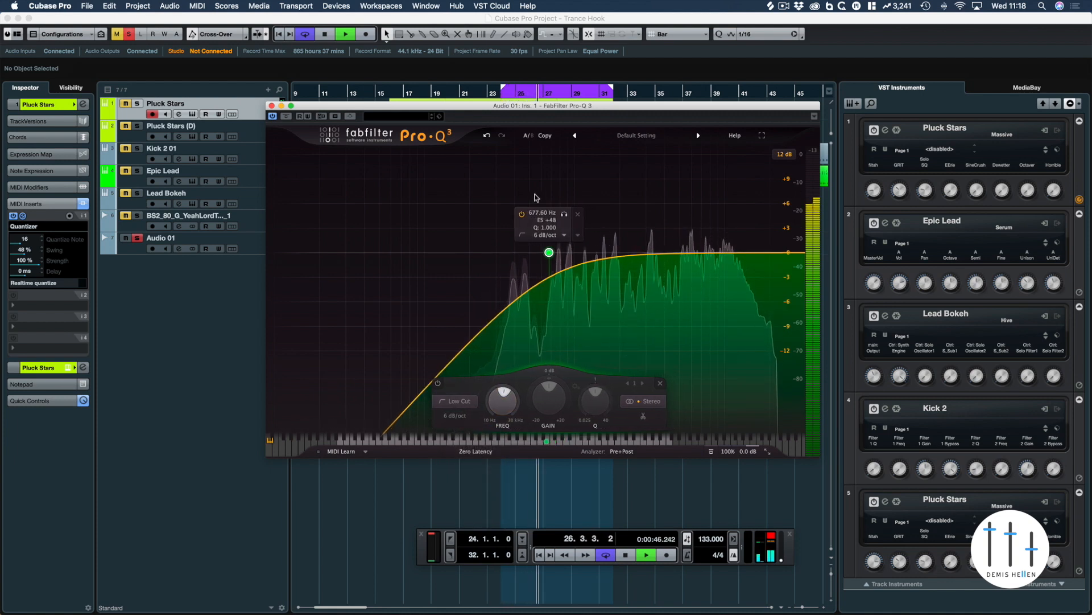
key("space")
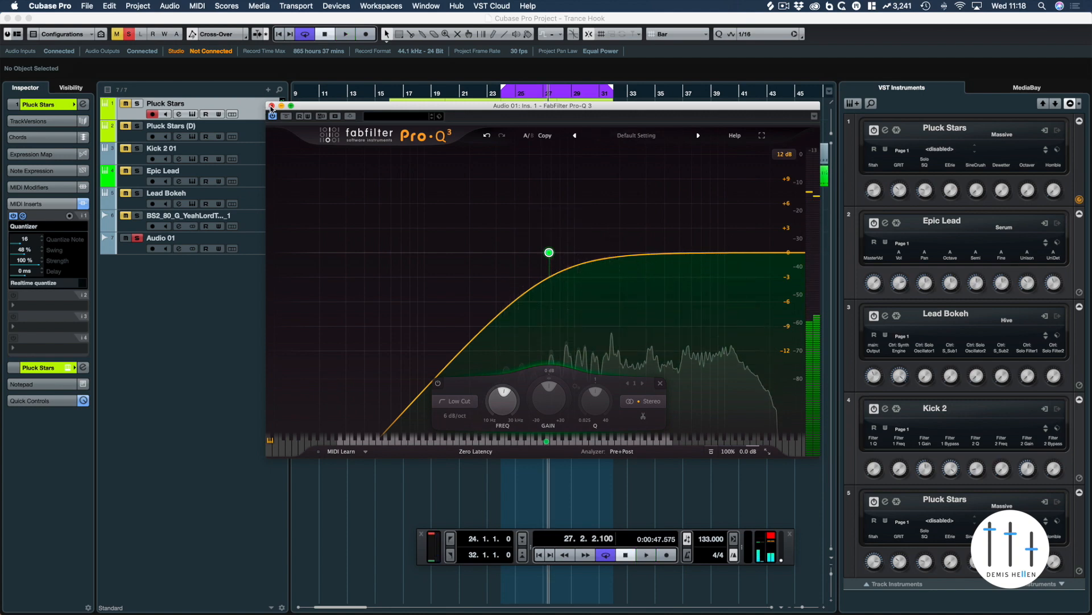
left_click(271, 105)
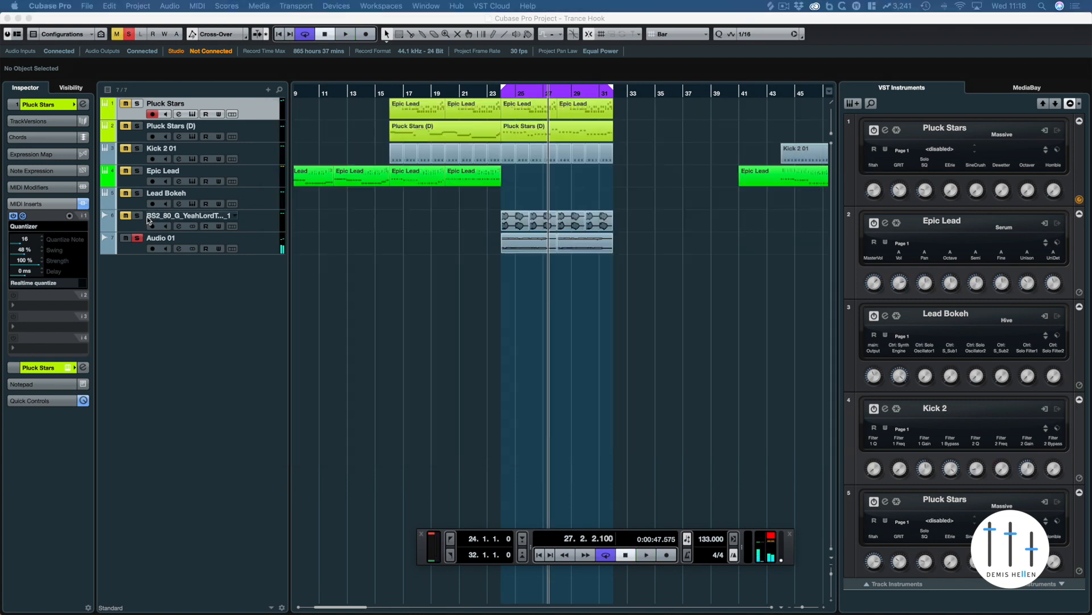
- Audition Pluck Stars soloed with Audio 01, and open its Massive instrument during playback
left_click(137, 103)
key("space")
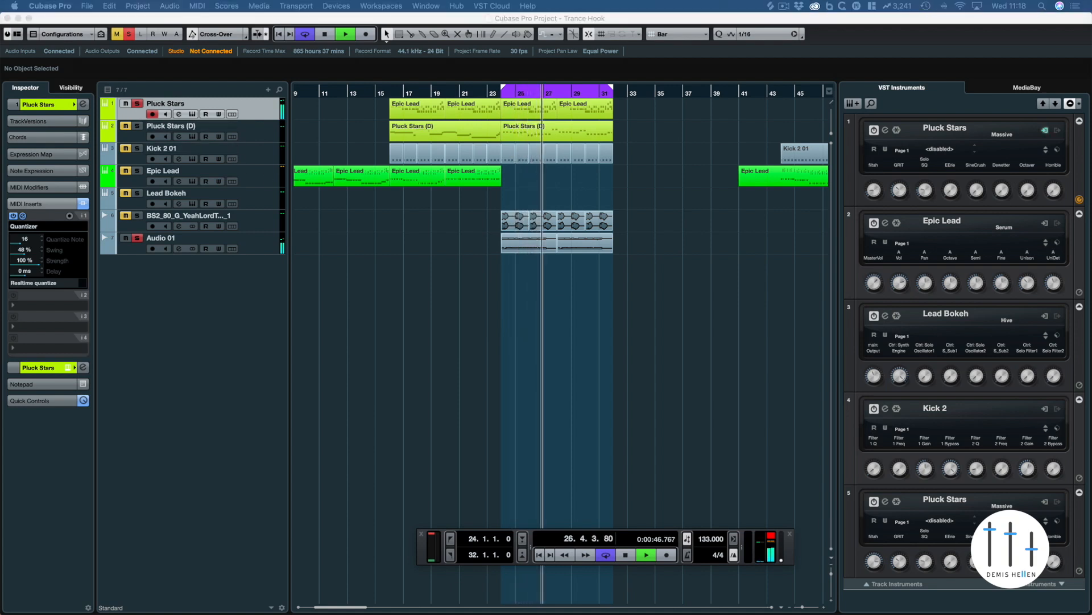
key("space")
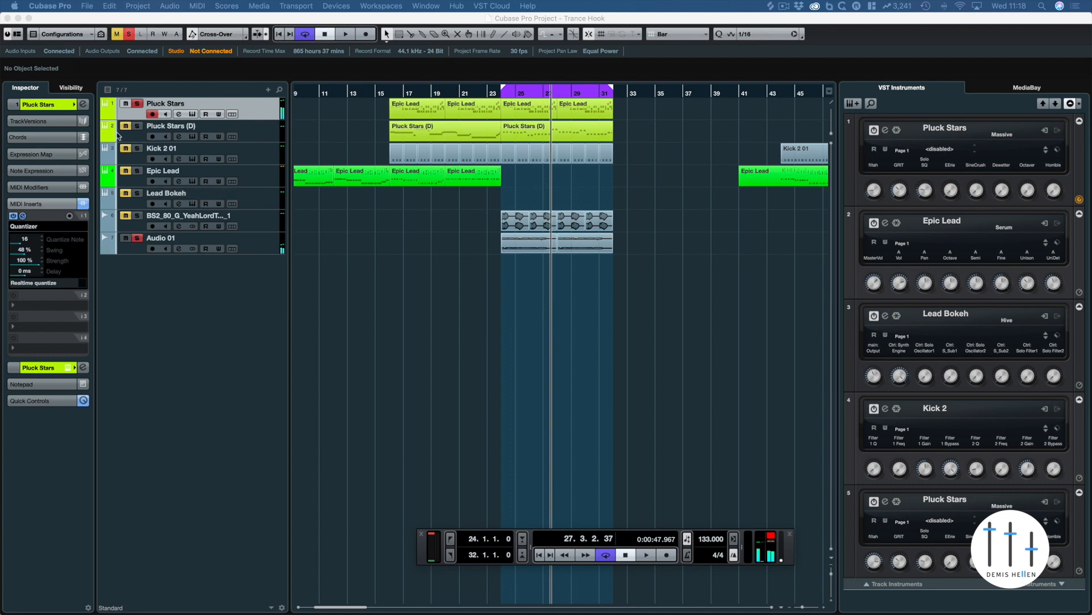
left_click(69, 367)
key("space")
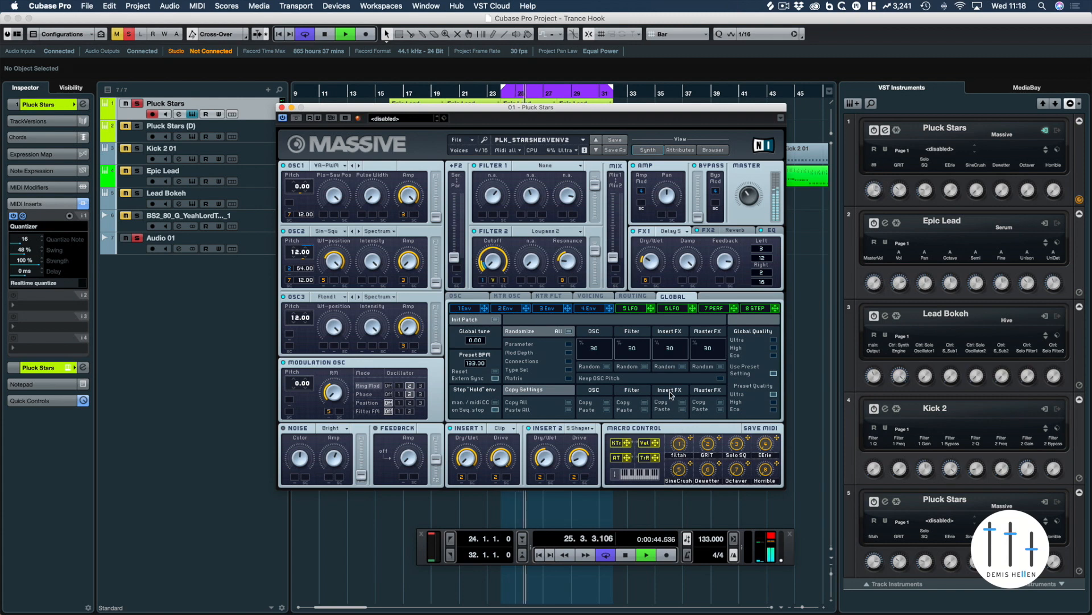
- Add Pluck Stars (D) and Kick 2 01 to the soloed tracks during playback, and close Massive
left_click(126, 127)
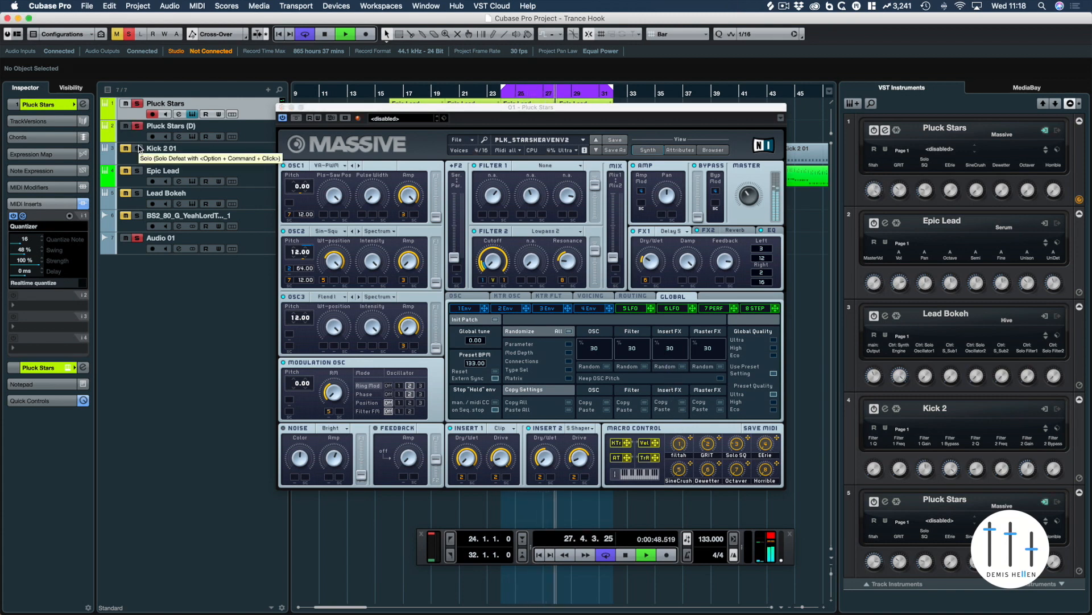
left_click(137, 148)
left_click(281, 107)
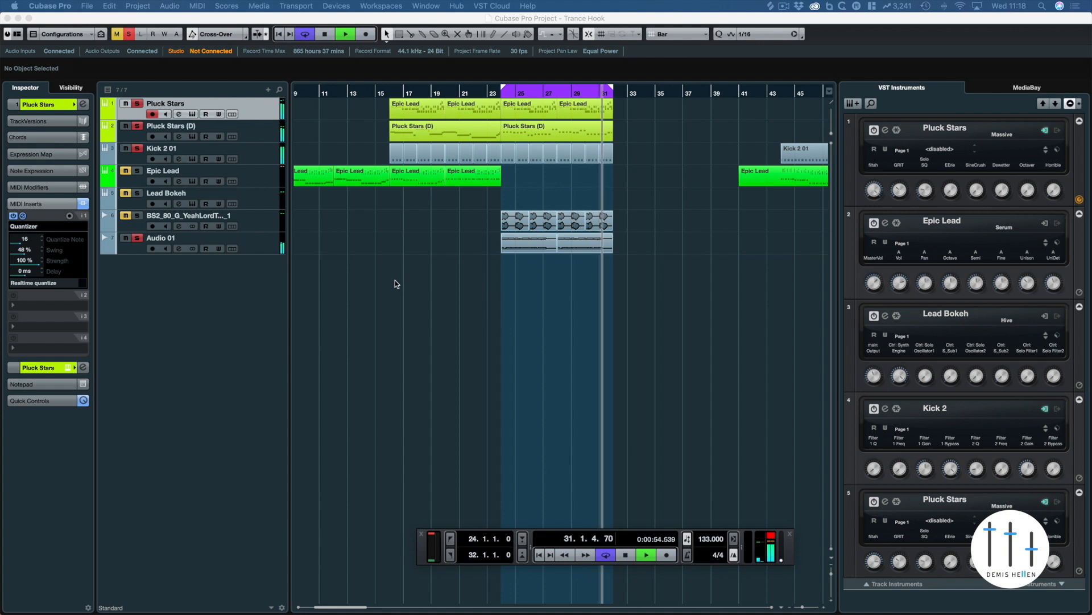
- Clear all solos, unmute both vocal tracks, and play the looped section with the plucks and kick
key("space")
left_click(700, 260)
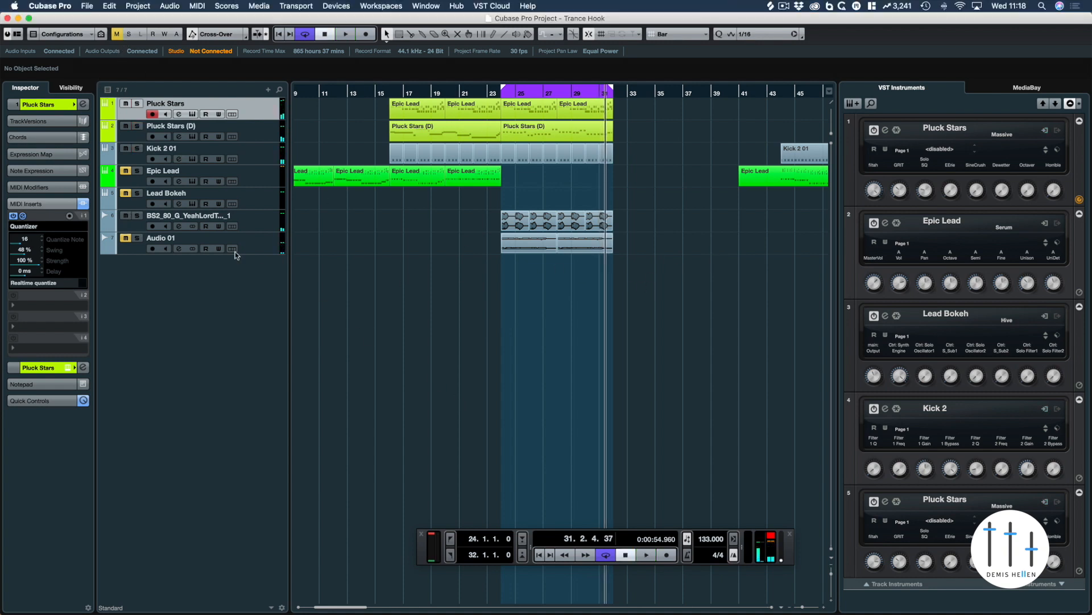
key("space")
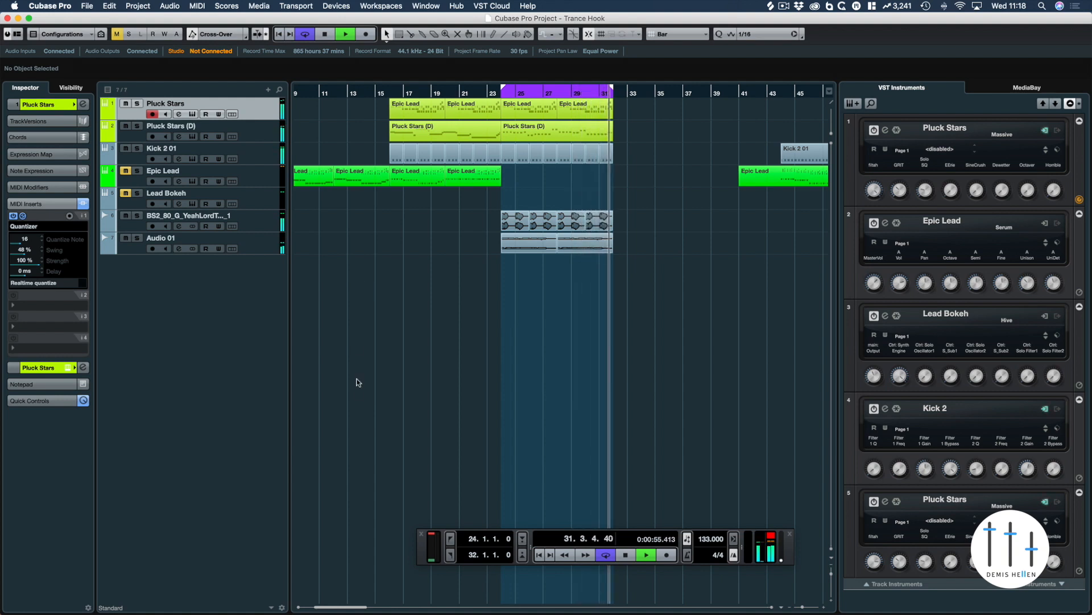
key("space")
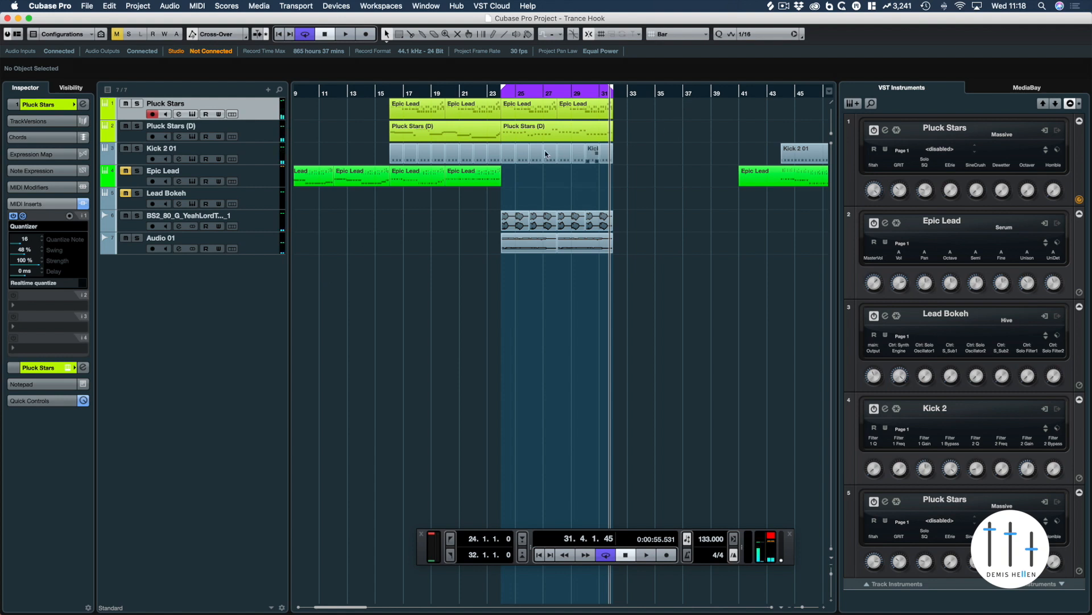
- Delete the run of green clips before bar 24 on the Epic Lead track
left_click(339, 98)
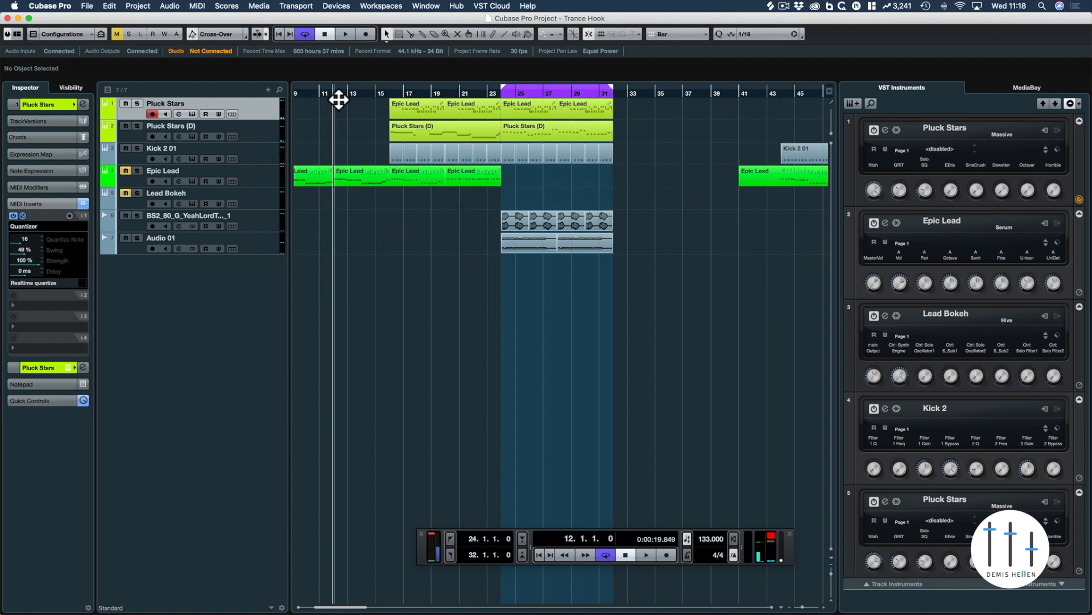
key("space")
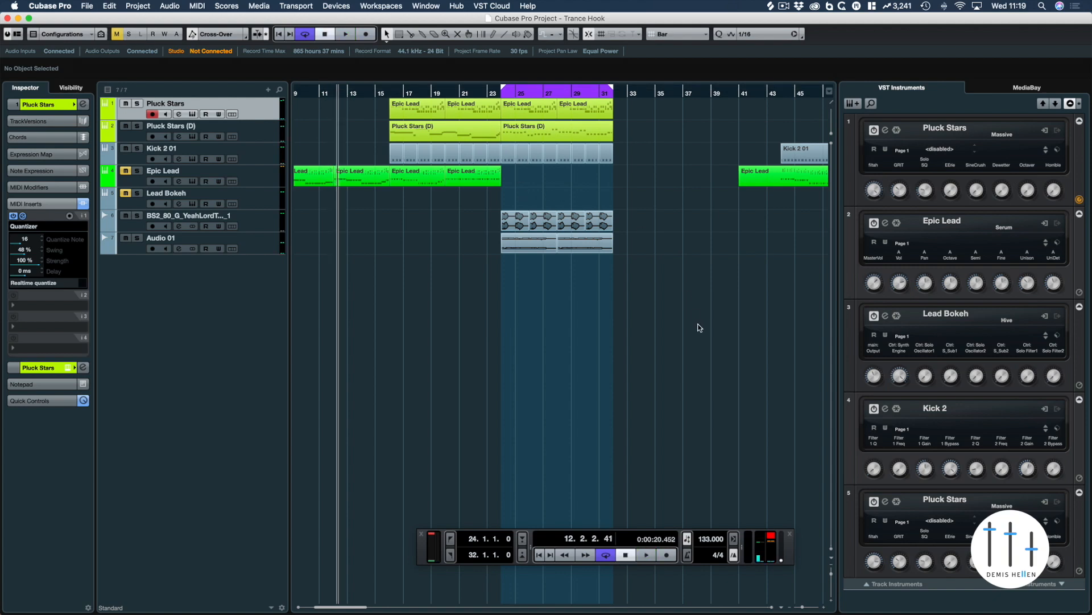
left_click_drag(370, 181, 206, 175)
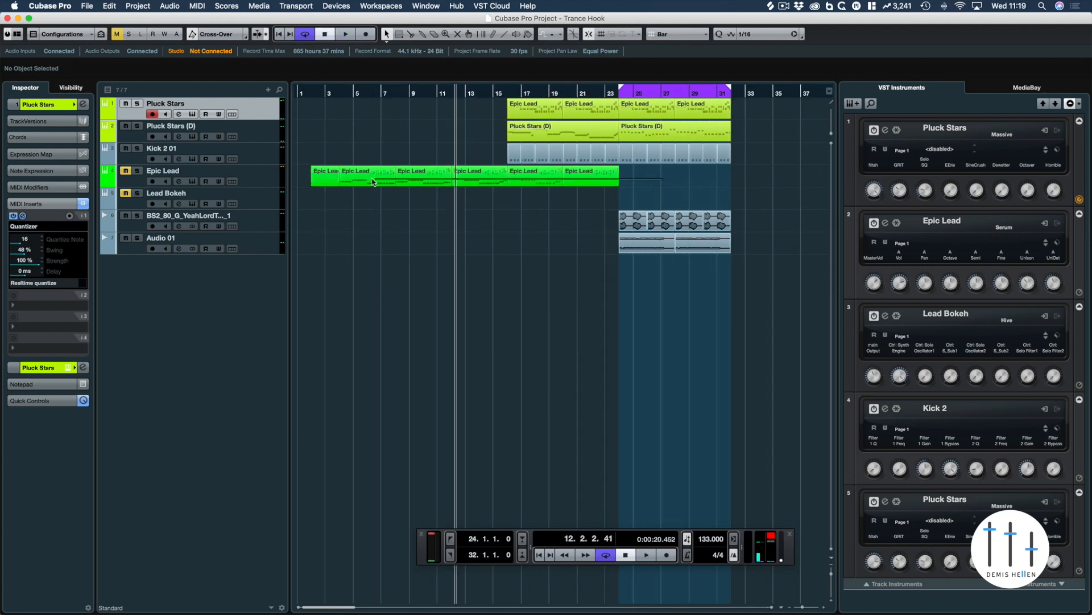
left_click_drag(373, 181, 287, 176)
key("Delete")
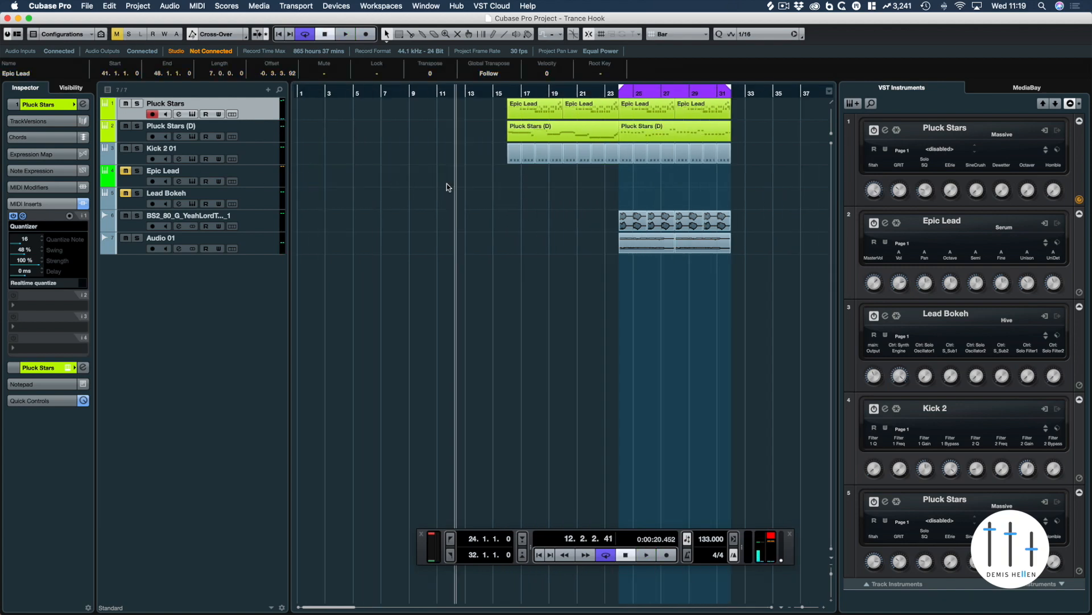
- Move the pluck, kick and vocal clips together so that the block starts at bar 3
left_click(511, 94)
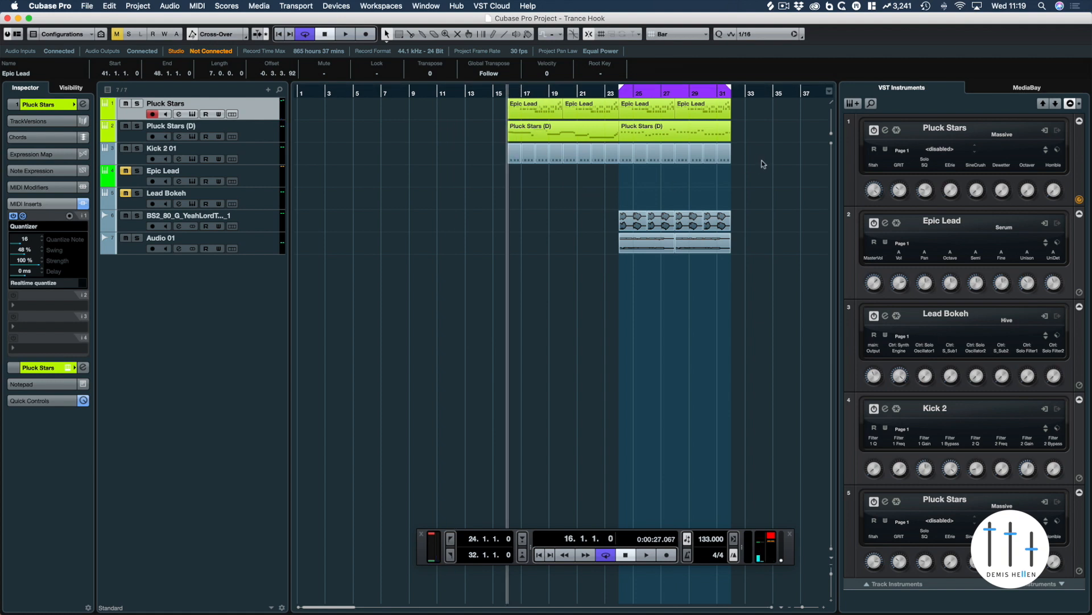
left_click_drag(760, 280, 333, 104)
left_click(444, 296)
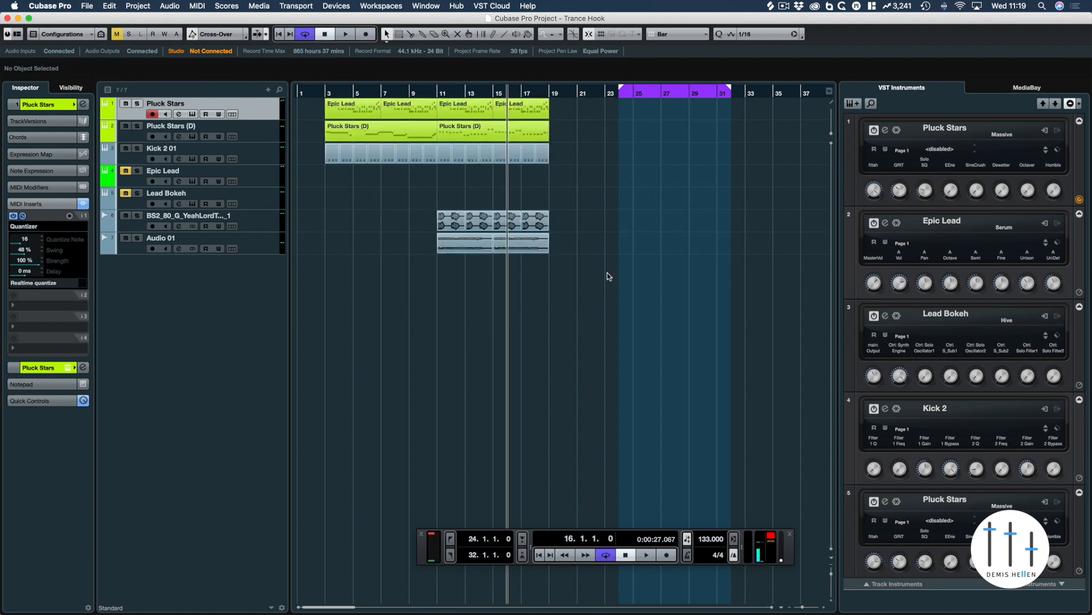
- Copy an Epic Lead clip on the Pluck Stars track to bar 19 and duplicate it at bar 23
left_click_drag(558, 138, 451, 126)
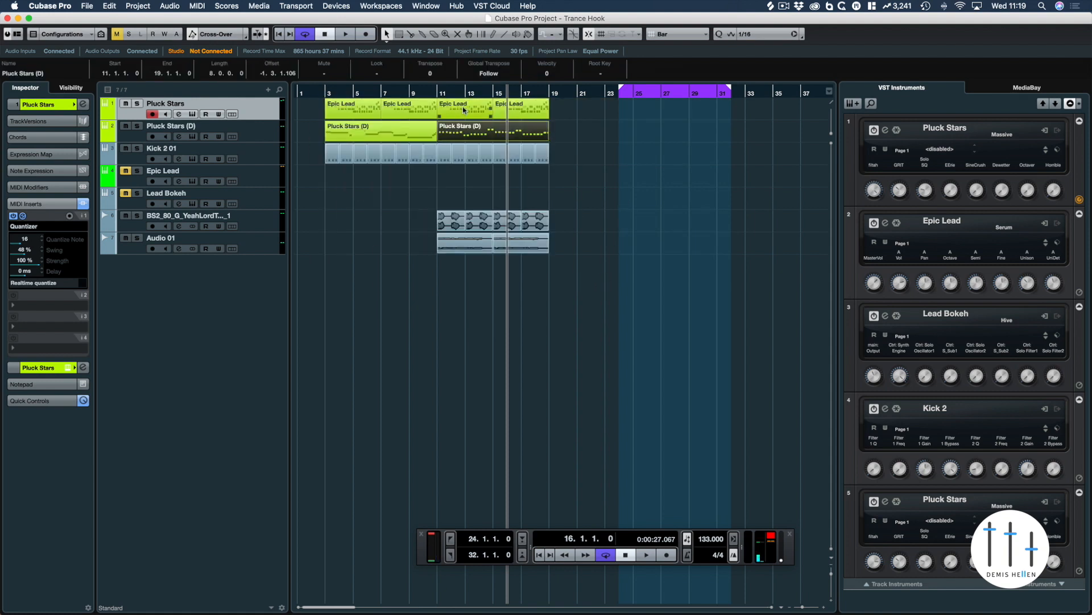
left_click(465, 104)
left_click_drag(611, 108, 480, 106)
key("super+d")
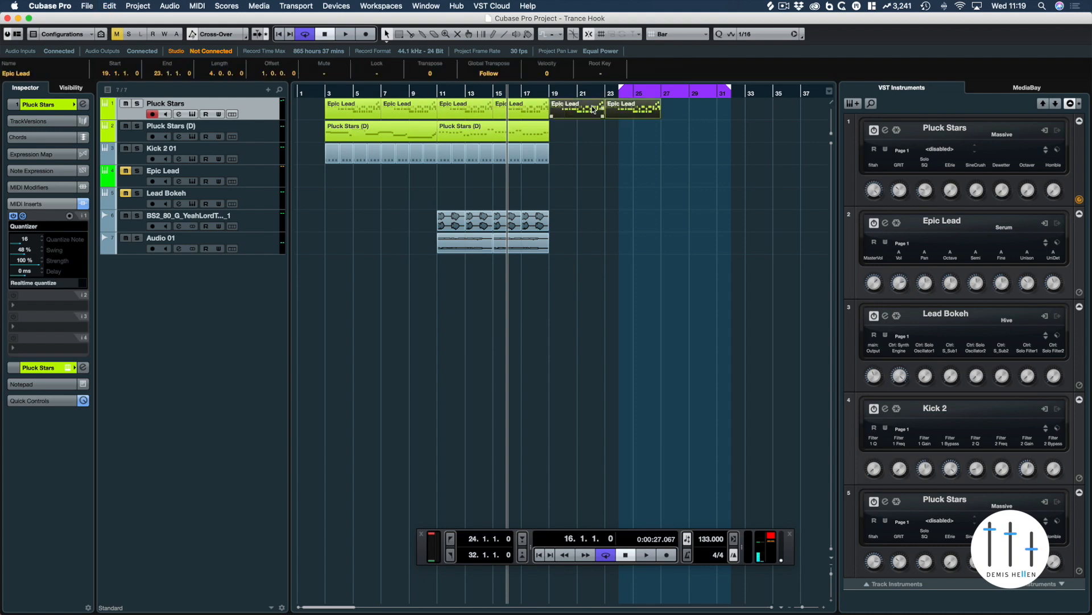
- Loop bars 19 to 27, play the copied Epic Lead clips, and inspect the first one's notes in the Key Editor
key("p")
key("space")
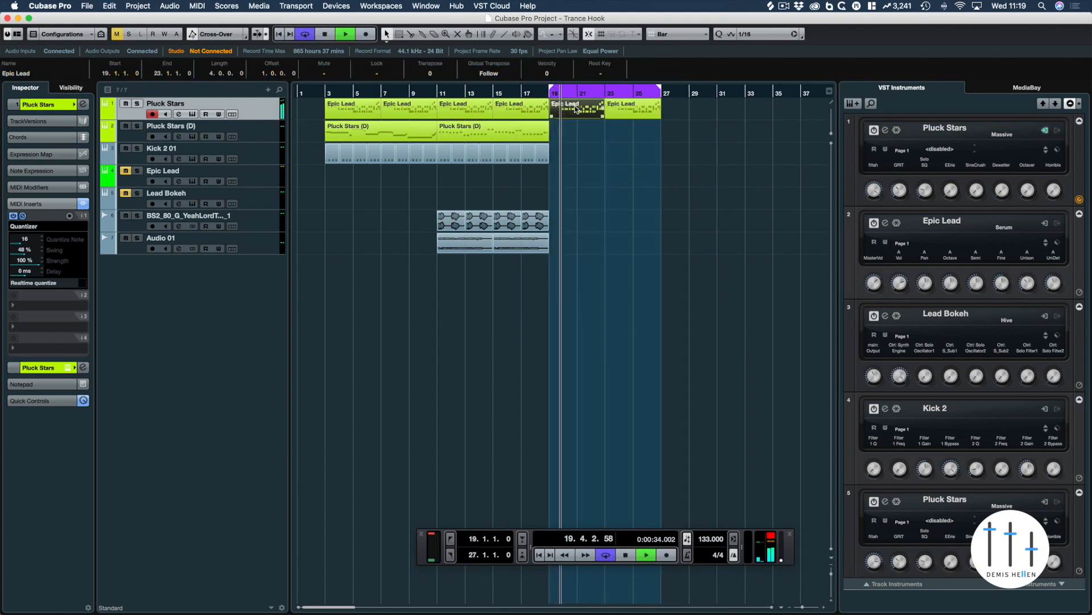
double_click(576, 108)
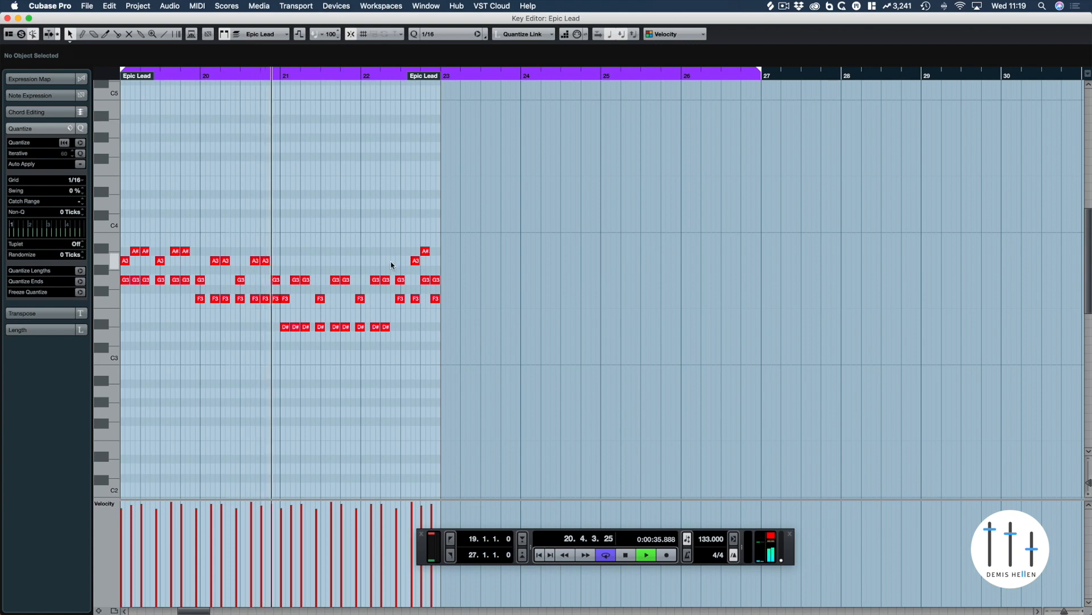
key("Return")
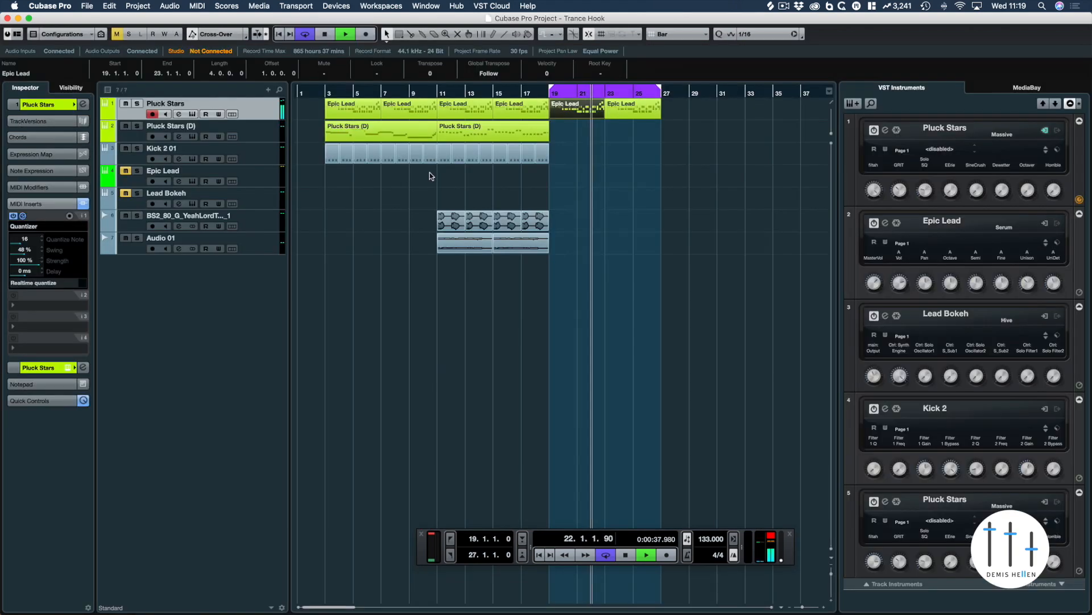
- Play the project from bar 44, where the separate Kick 2 01 clip begins
scroll(635, 198, "right", 6)
key("space")
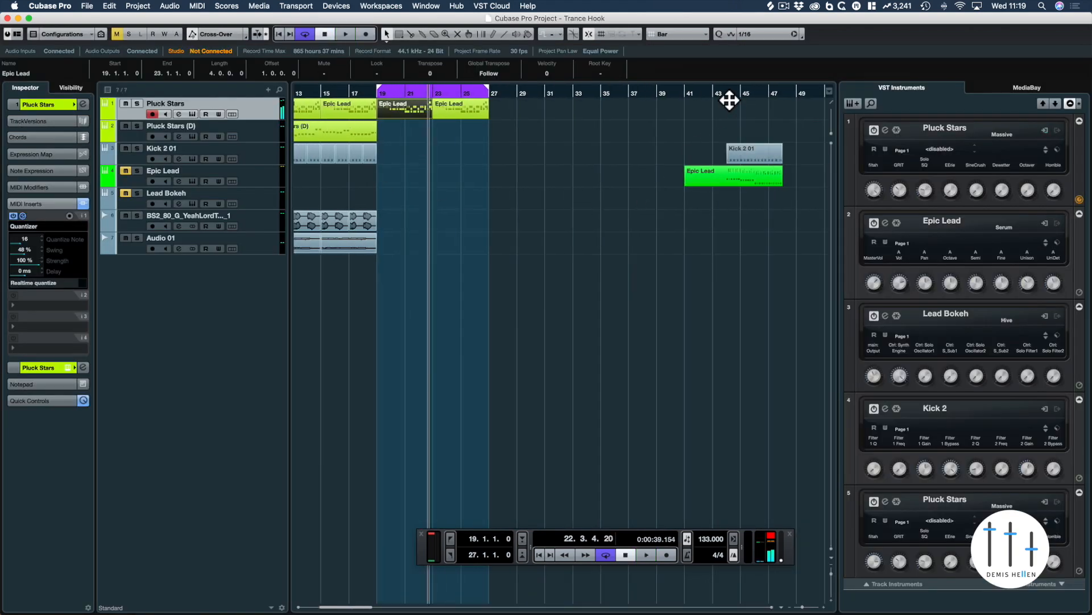
left_click(727, 94)
key("space")
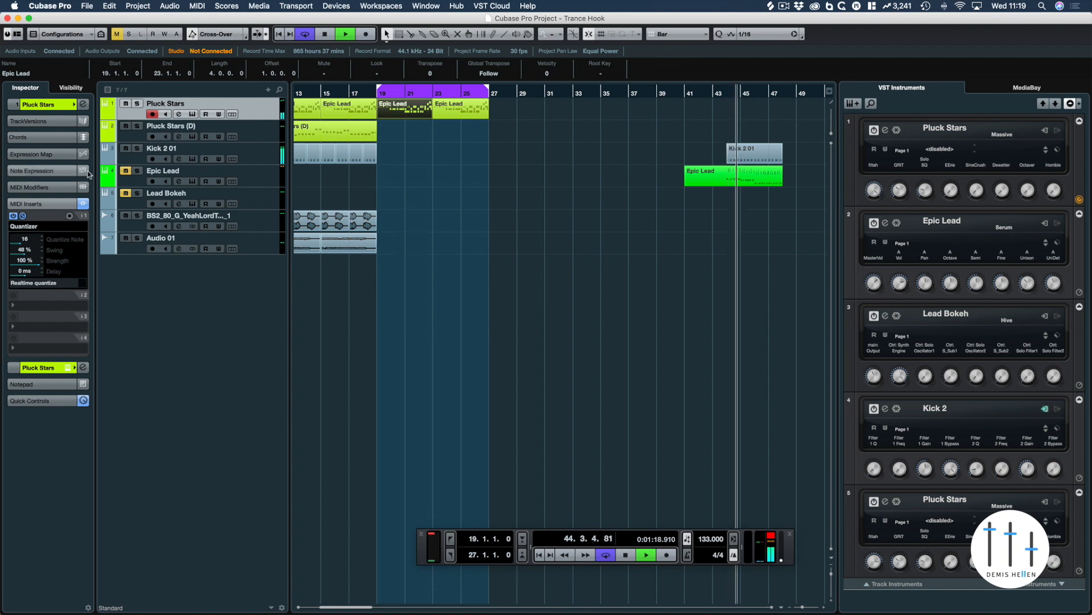
- Unmute the Epic Lead and Lead Bokeh tracks, and move the trimmed Epic Lead clip onto the Lead Bokeh track at bars 19 to 23
left_click(127, 171)
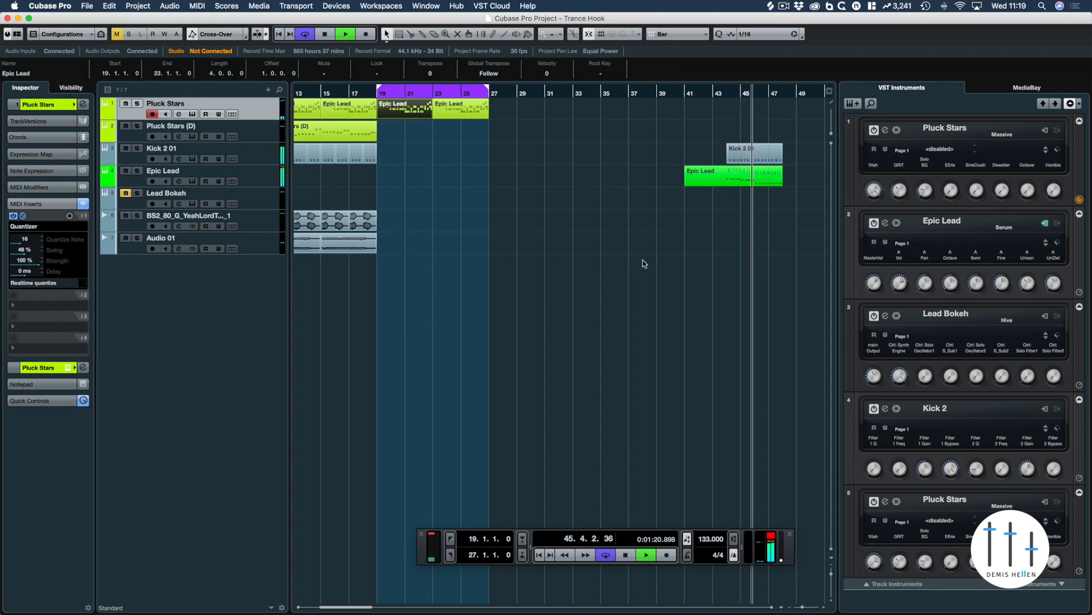
left_click(718, 184)
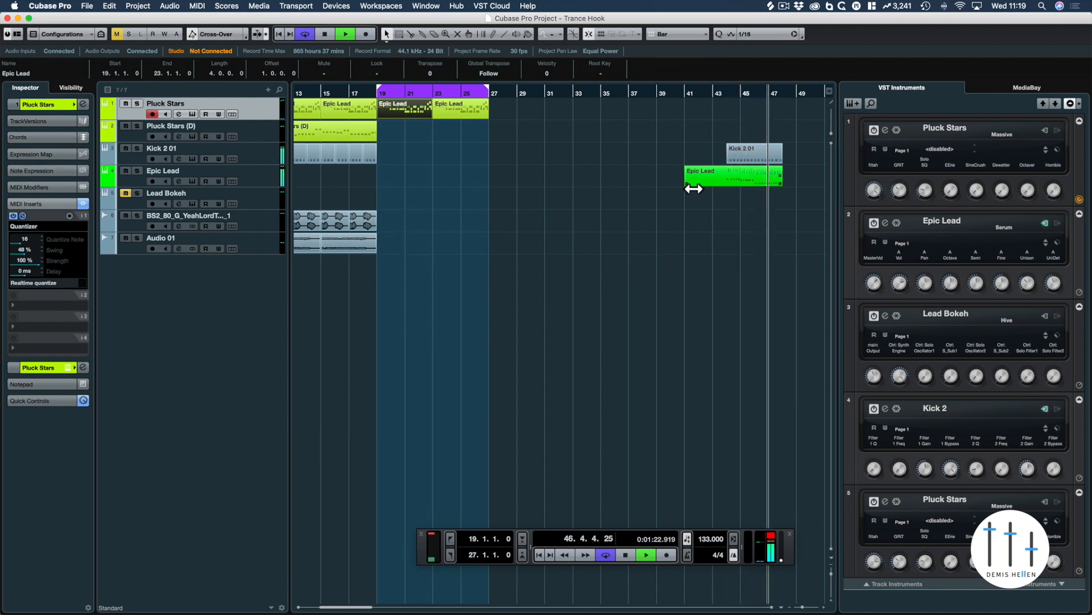
left_click_drag(693, 187, 380, 201)
key("space")
left_click(128, 194)
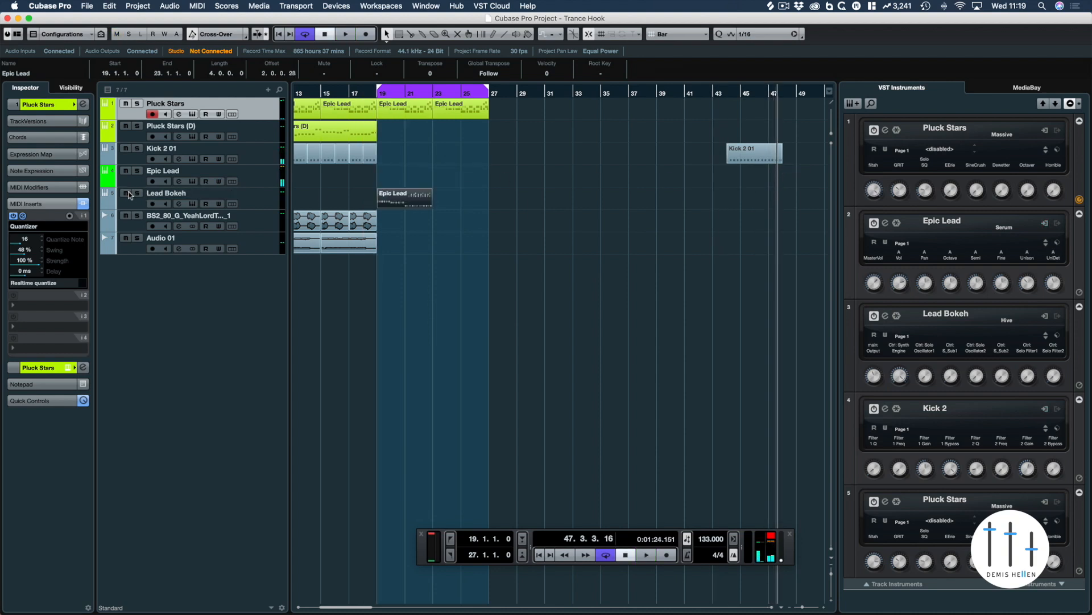
- Inspect the Lead Bokeh clip's notes in the Key Editor and play the arrangement
double_click(378, 196)
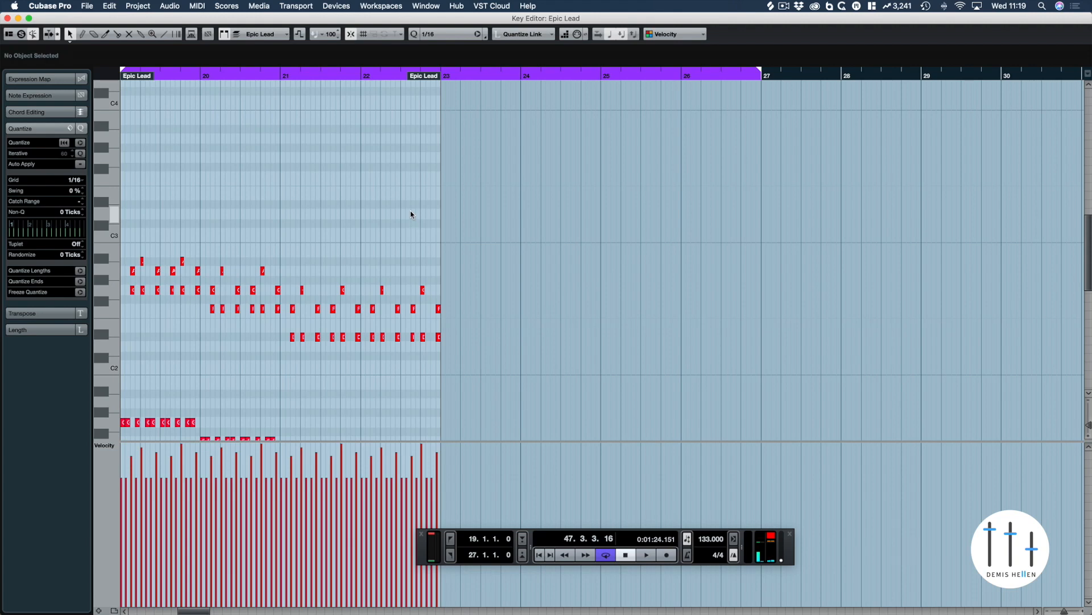
key("space")
key("Return")
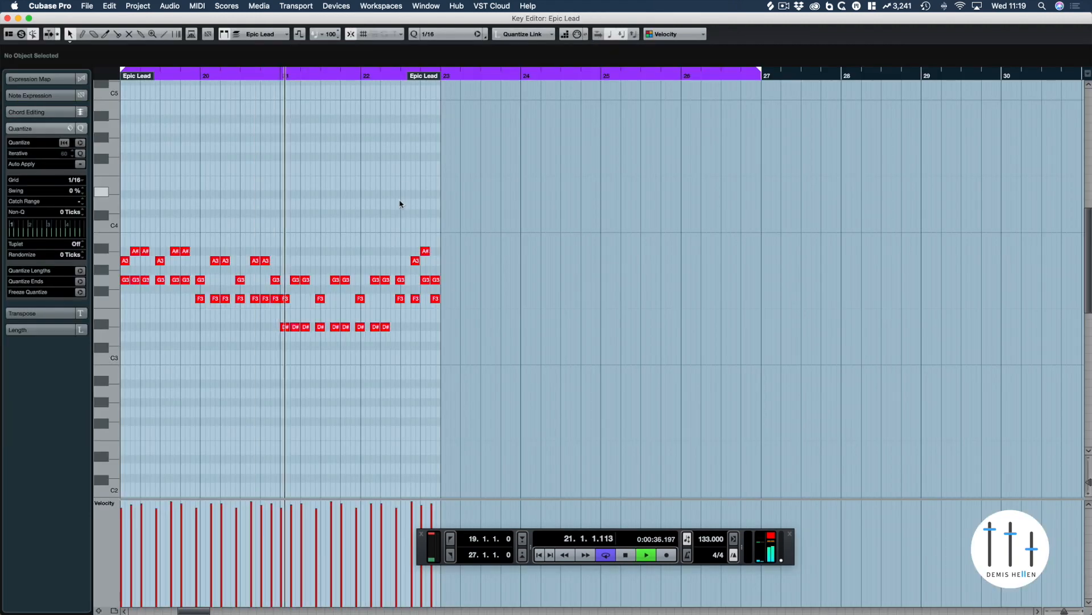
- Copy the notes from 22.2.4 to the end of the Pluck Stars clip at bar 19 and place the playhead at 22.2.4
double_click(400, 200)
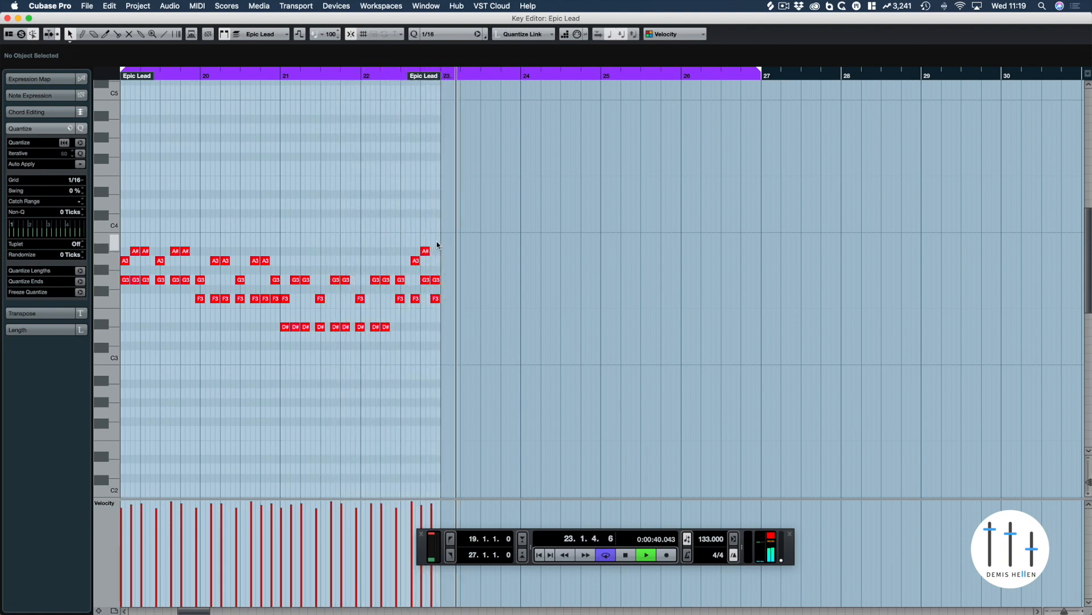
left_click_drag(437, 242, 400, 312)
key("space")
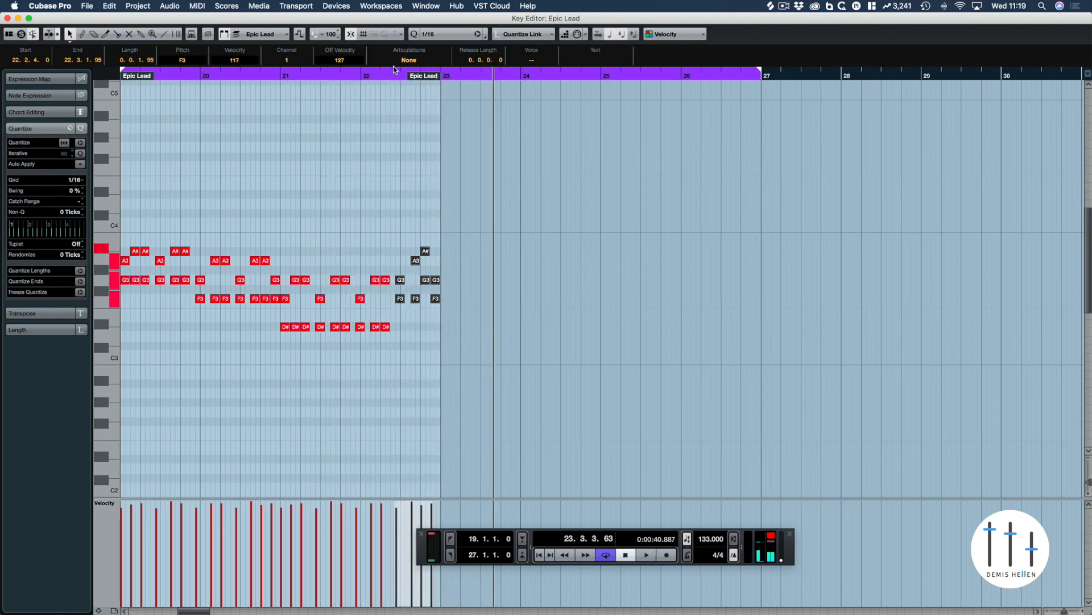
left_click(400, 80)
key("Return")
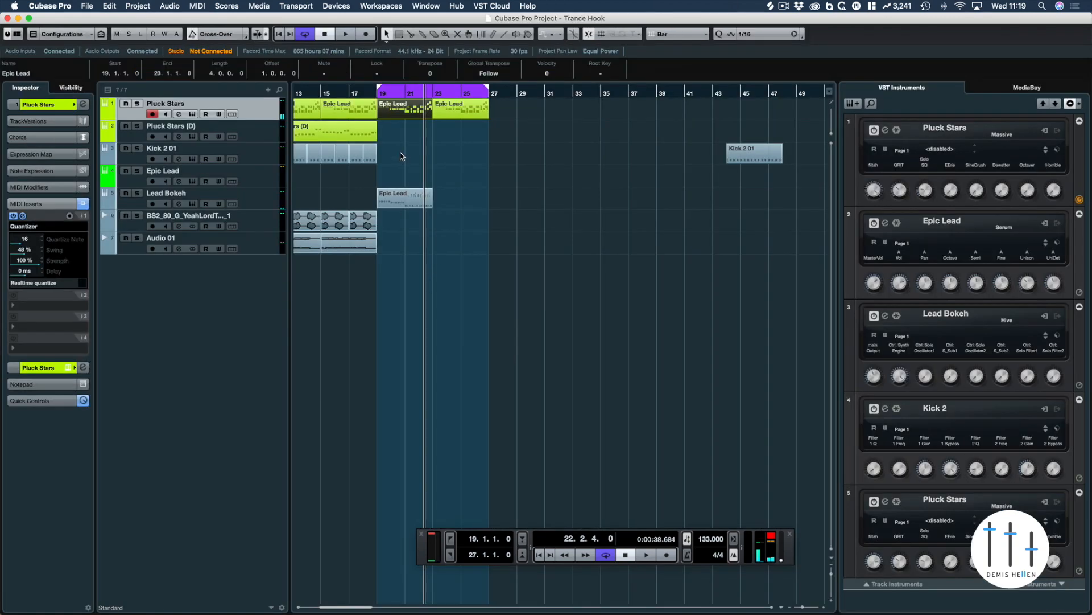
- Replace the notes from 22.2.4 onward in the Lead Bokeh clip with the copied pluck notes, one octave lower
double_click(403, 199)
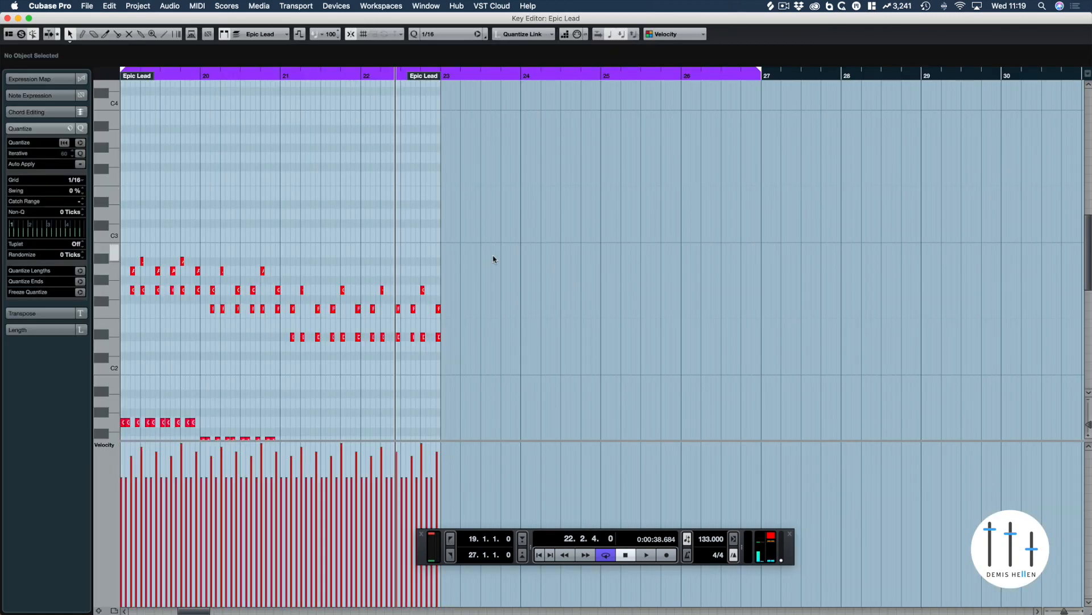
left_click_drag(491, 259, 394, 351)
key("Delete")
key("super+z")
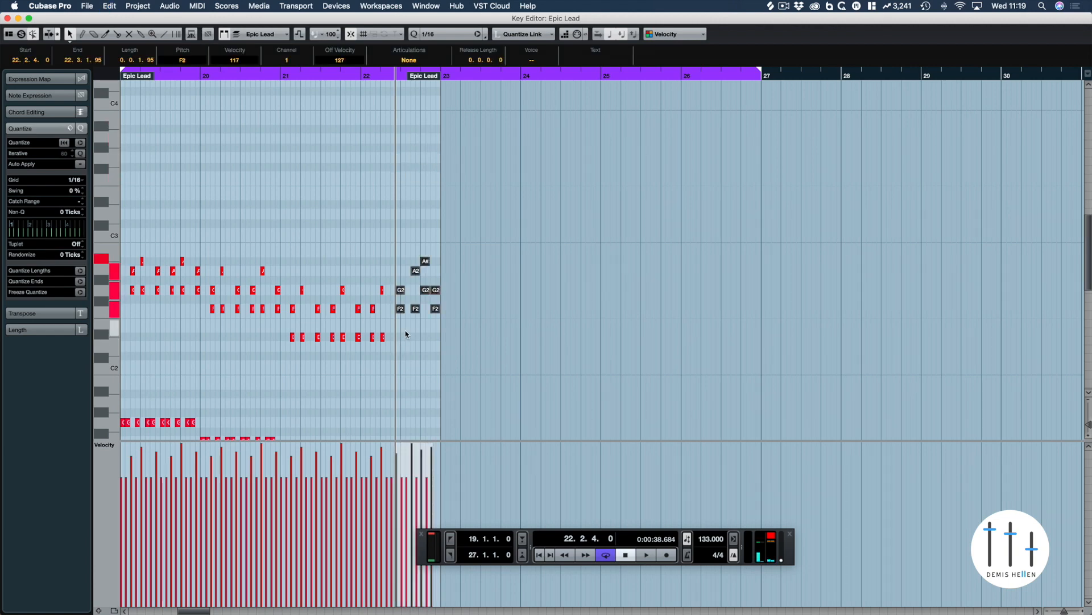
- Shorten the pasted notes at the end of the Lead Bokeh clip to match the shorter notes before them
key("h")
key("h")
key("h")
key("h")
key("h")
key("h")
key("h")
key("h")
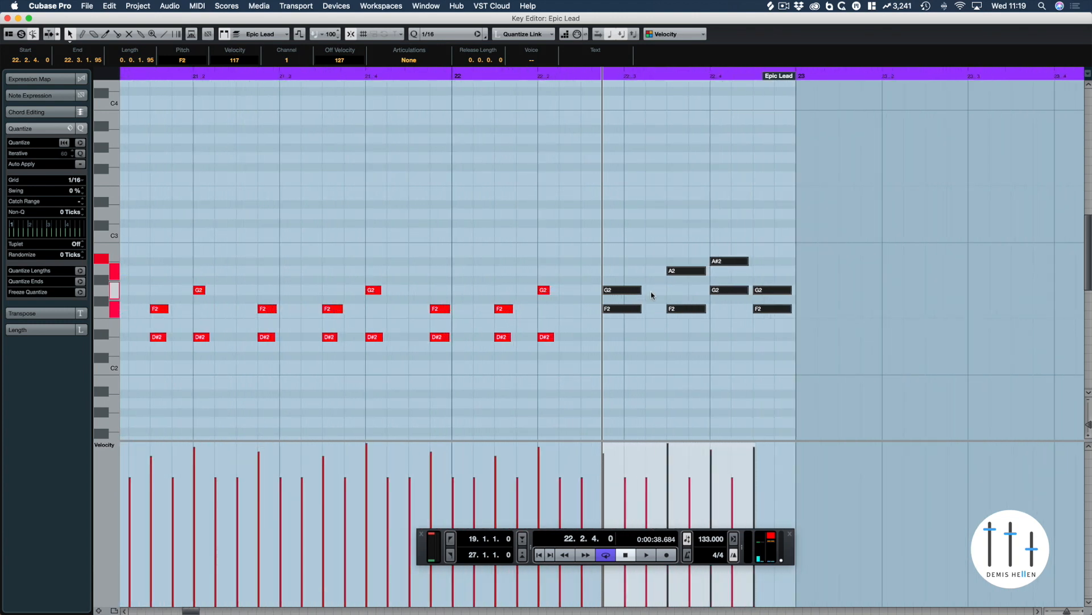
left_click_drag(639, 293, 621, 297)
left_click(614, 255)
- Play the edited Lead Bokeh clip and examine its complete note pattern, including the low bass notes
key("space")
key("g")
key("g")
key("g")
key("g")
key("g")
key("g")
key("g")
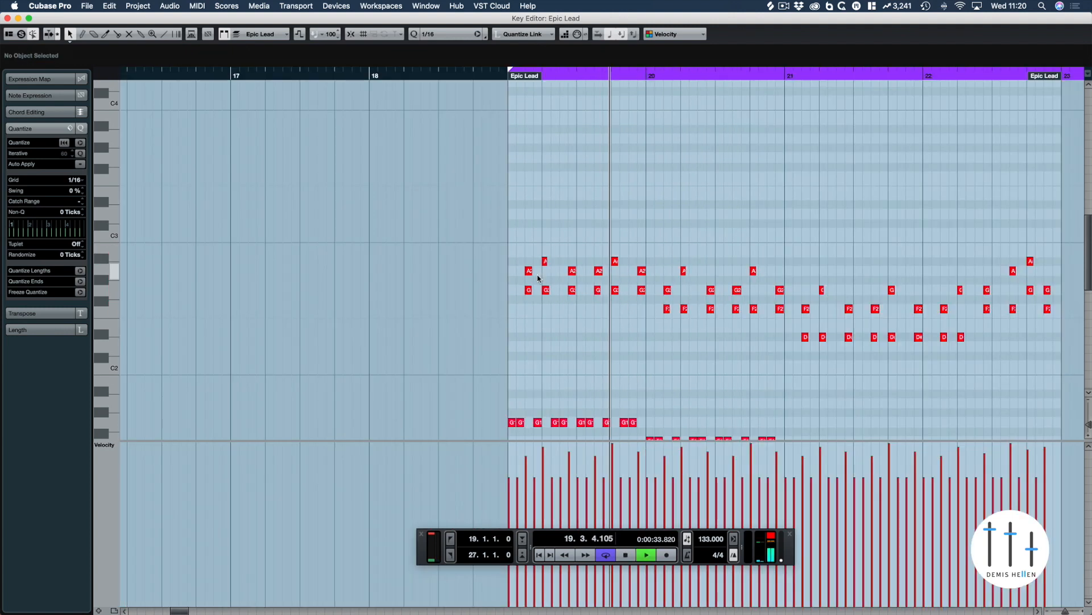
scroll(539, 279, "down", 3)
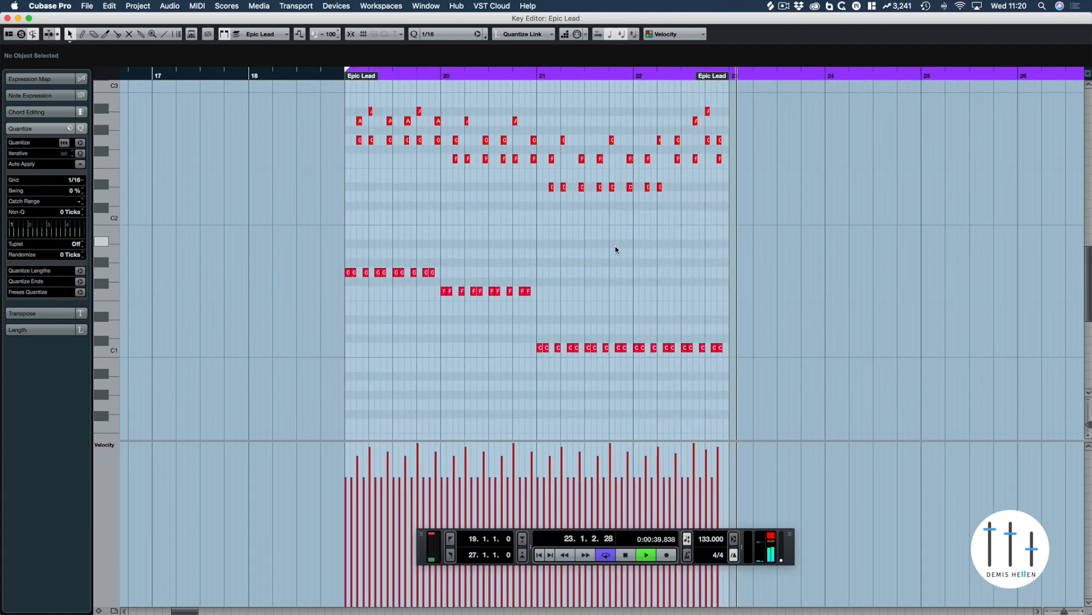
- Stop playback, close the Key Editor and duplicate the Lead Bokeh clip at bar 23
key("space")
key("Return")
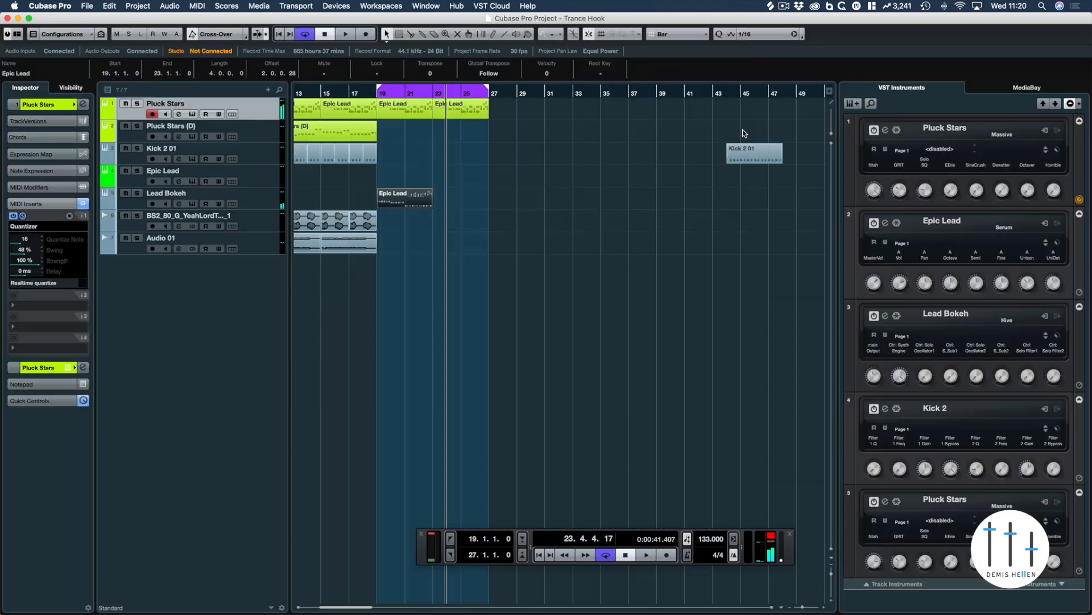
key("super+d")
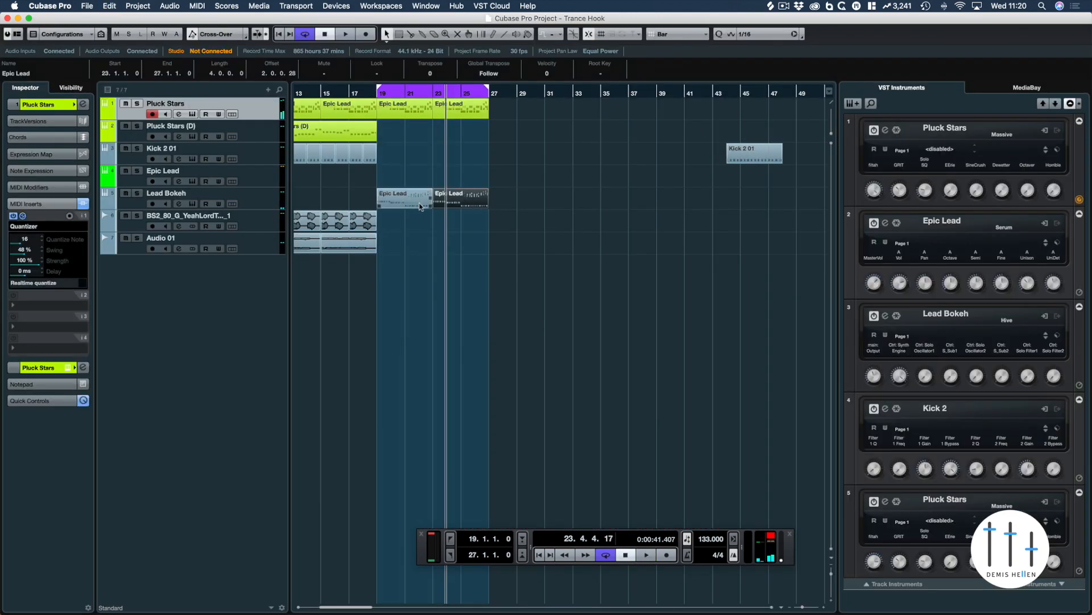
- Play the loop from bar 19 and view the Massive instrument on the Pluck Stars track
left_click(496, 260)
key("KP_1")
key("space")
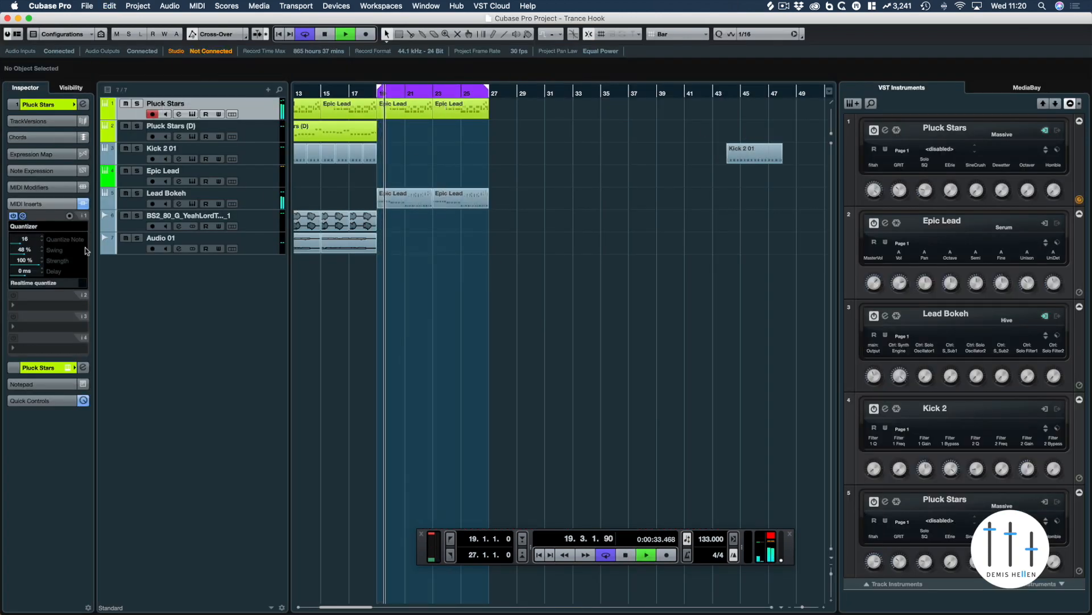
left_click(83, 367)
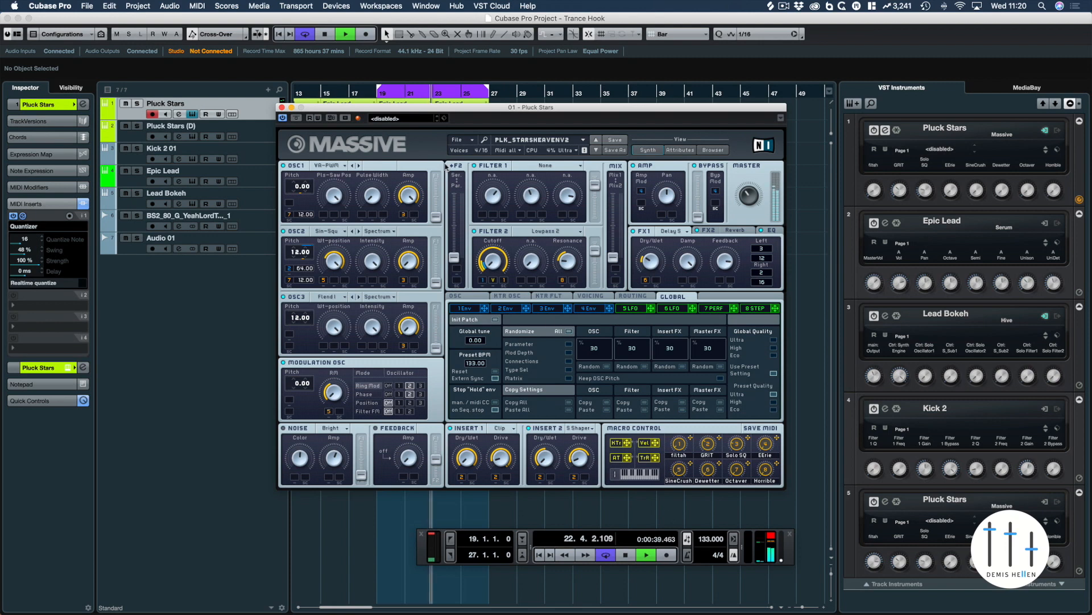
left_click(282, 107)
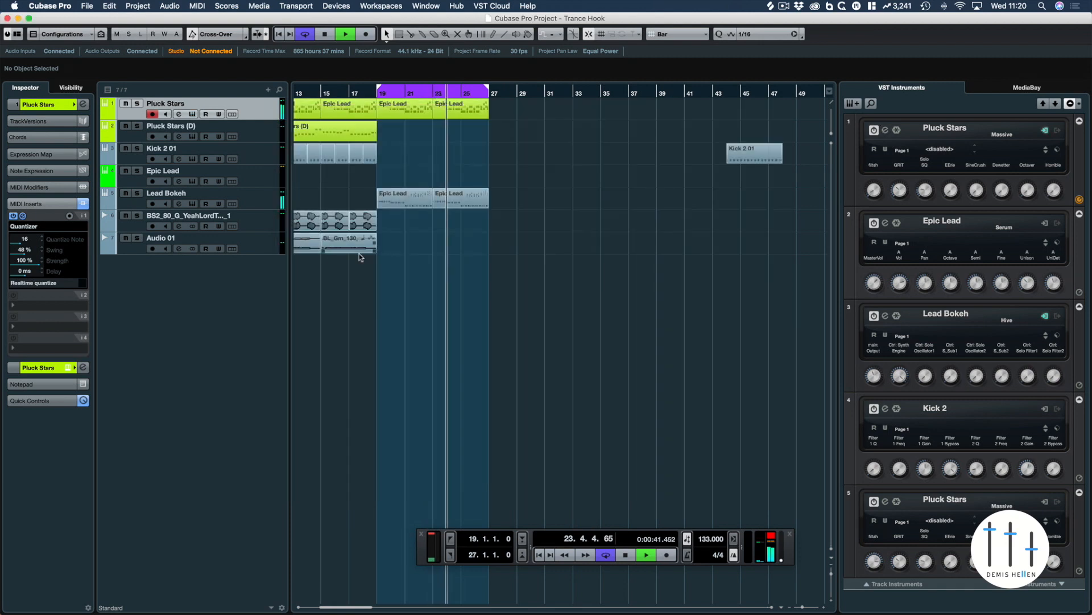
- Duplicate the four BS2_80_G vocal clips from bars 11 to 19 so that they fill bars 19 to 27
scroll(396, 221, "left", 10)
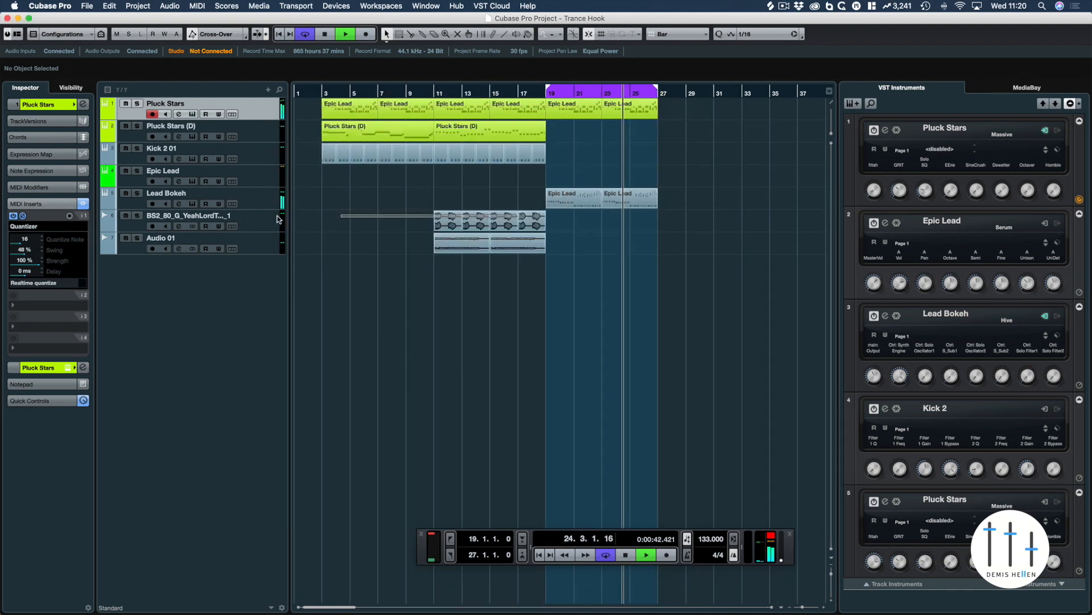
left_click(446, 222)
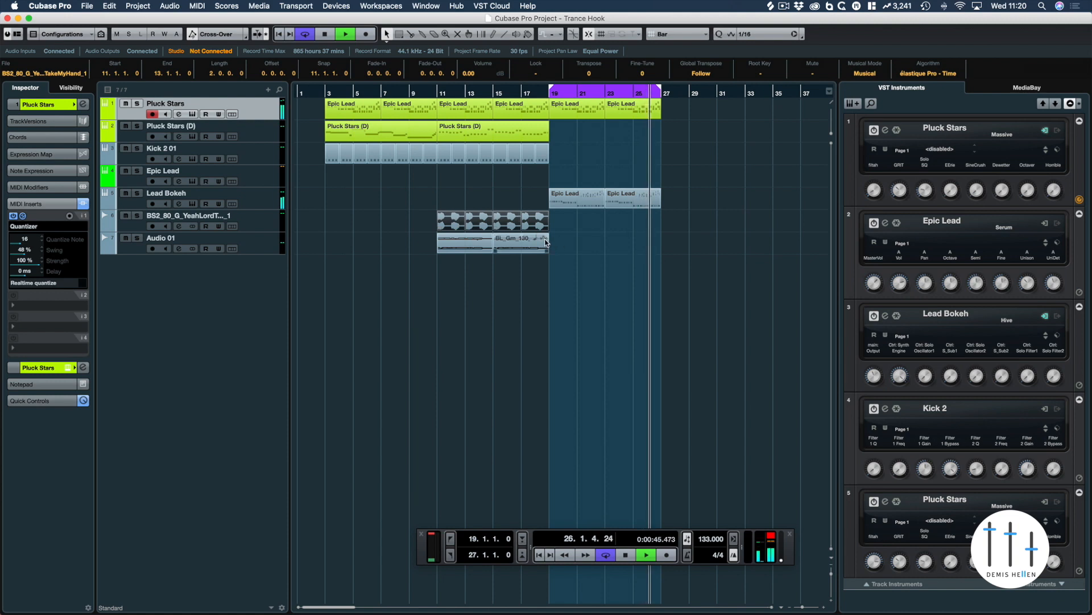
key("super+d")
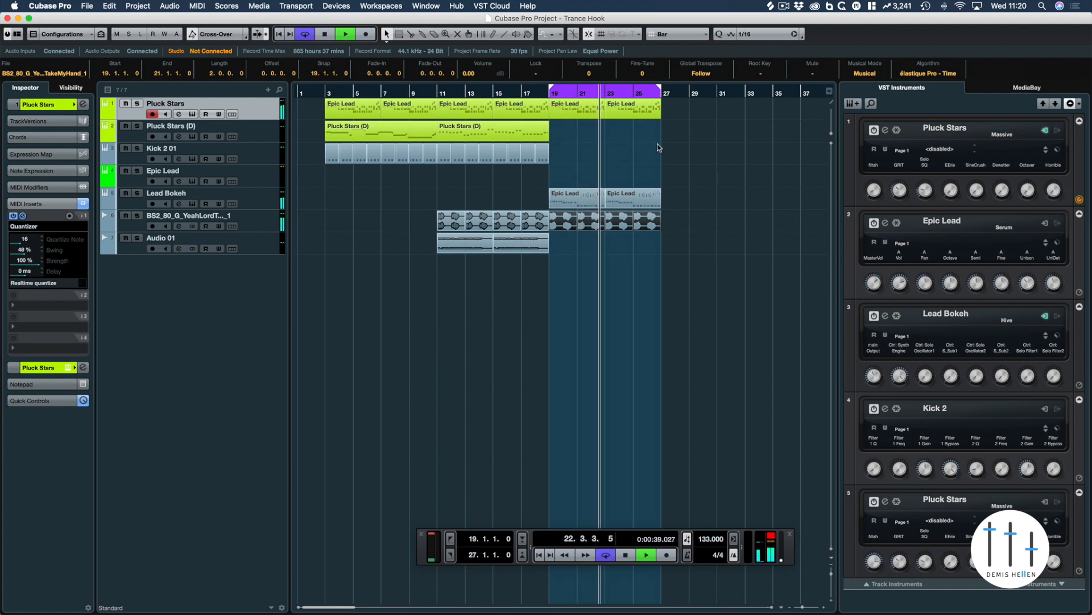
- Copy the pluck, kick and vocal clips of bars 11 to 19 to bar 27 and loop bars 27 to 35
scroll(654, 144, "right", 3)
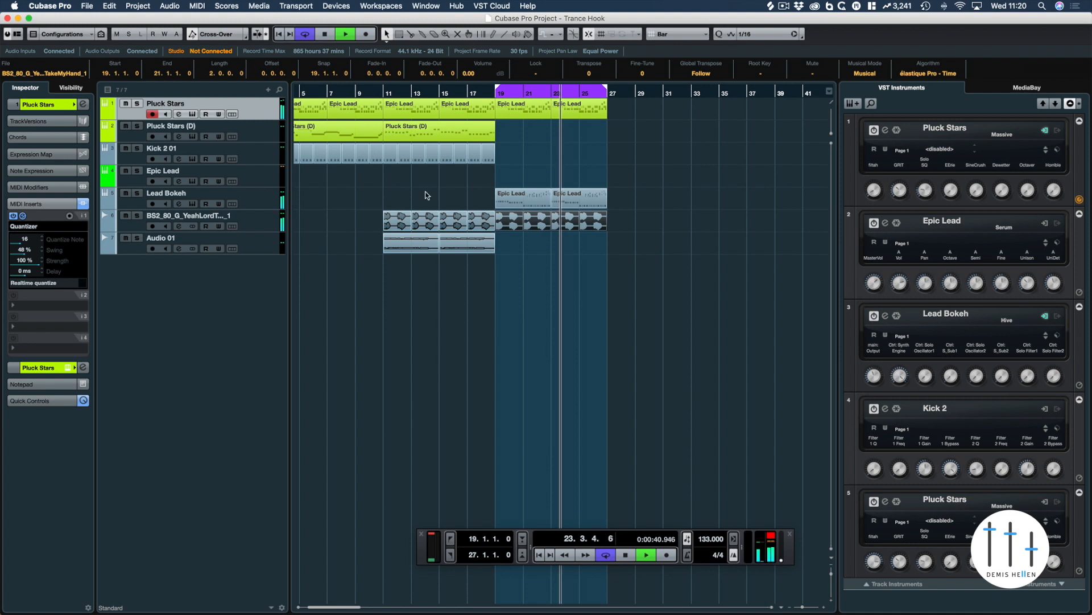
left_click_drag(483, 268, 614, 113)
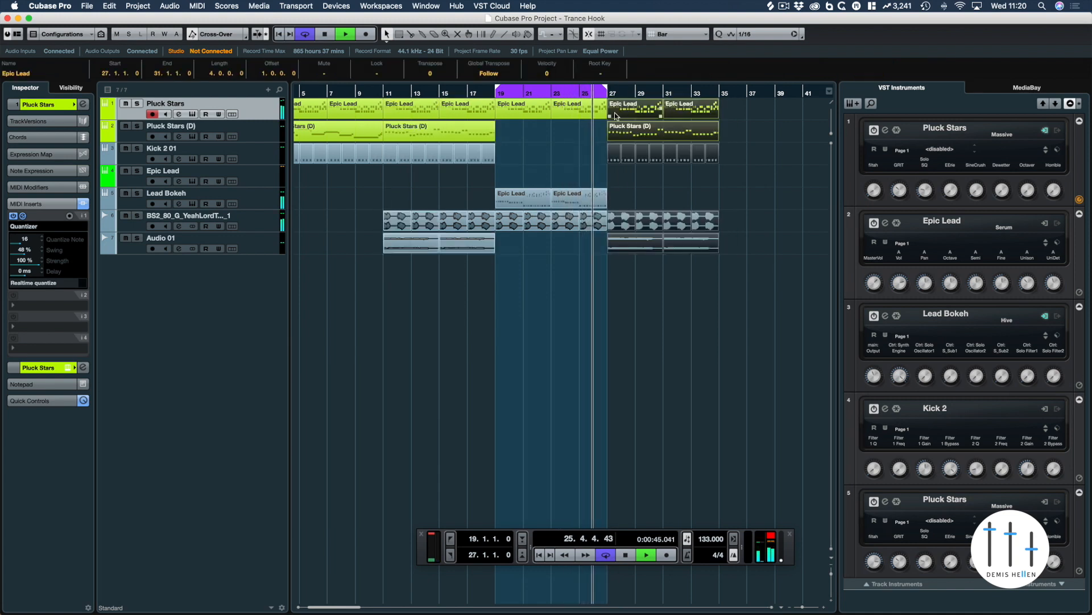
key("p")
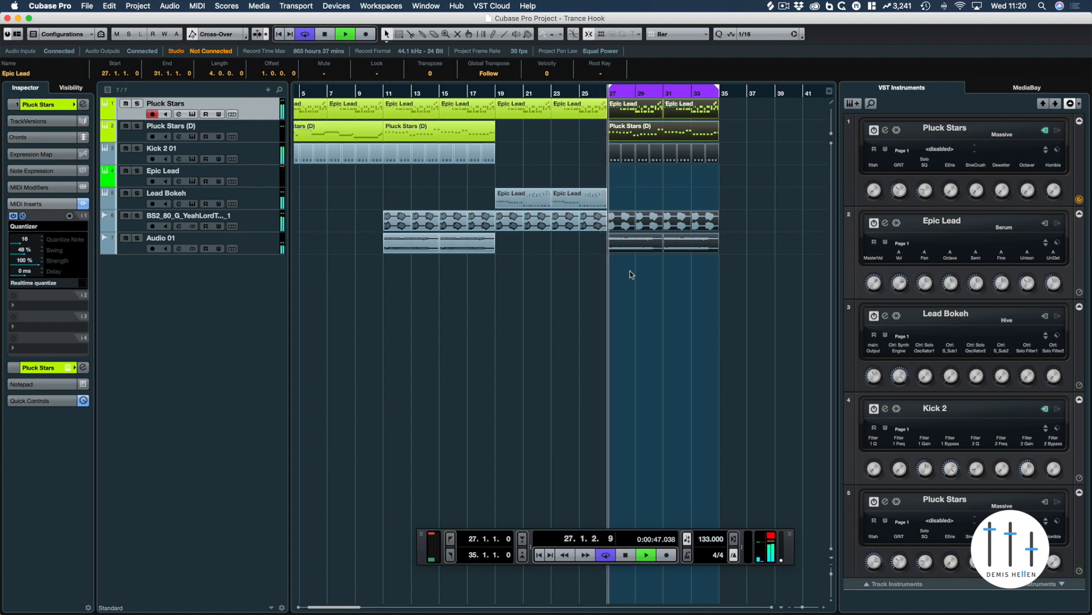
- Delete the copied vocal clips on both audio tracks between bars 27 and 35, and stop playback
left_click_drag(763, 184, 613, 282)
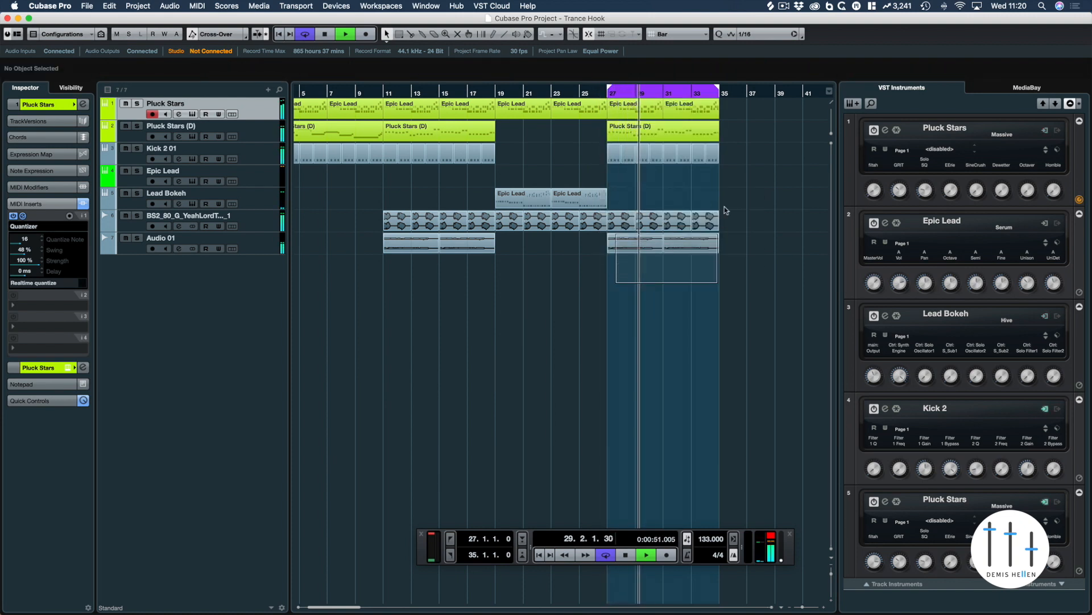
key("Delete")
key("space")
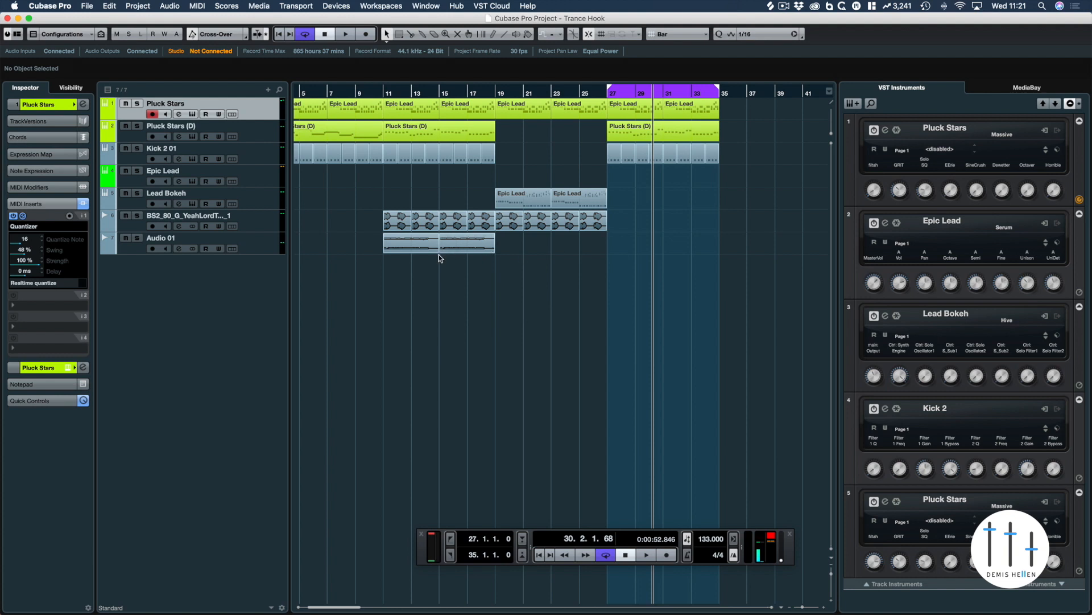
- Loop bars 19 to 23 around the first two duplicated vocal clips and play the section from bar 19
scroll(475, 292, "up", 5)
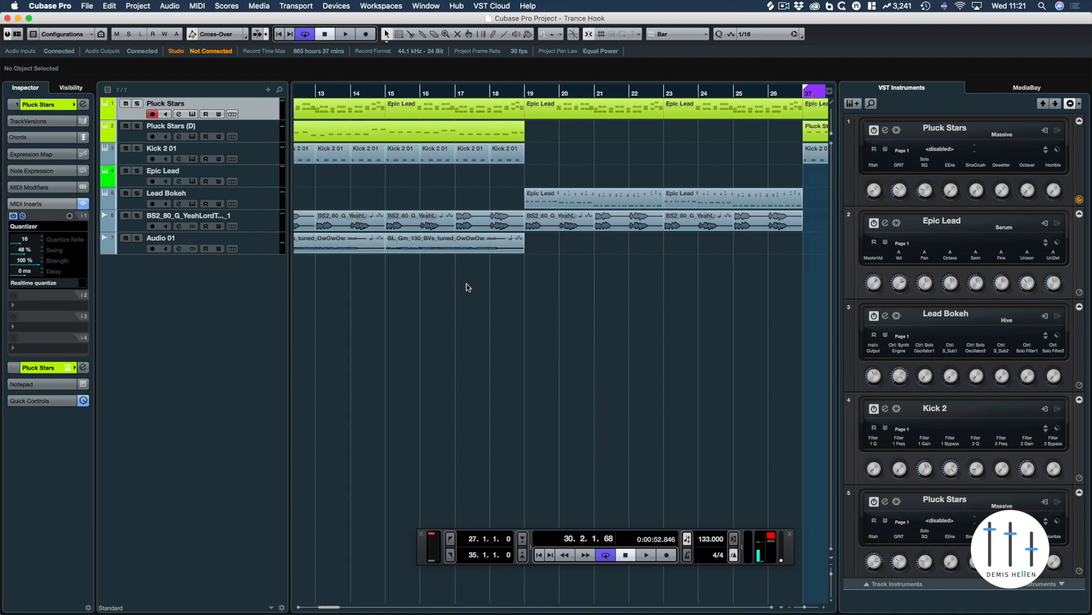
left_click(545, 223)
key("p")
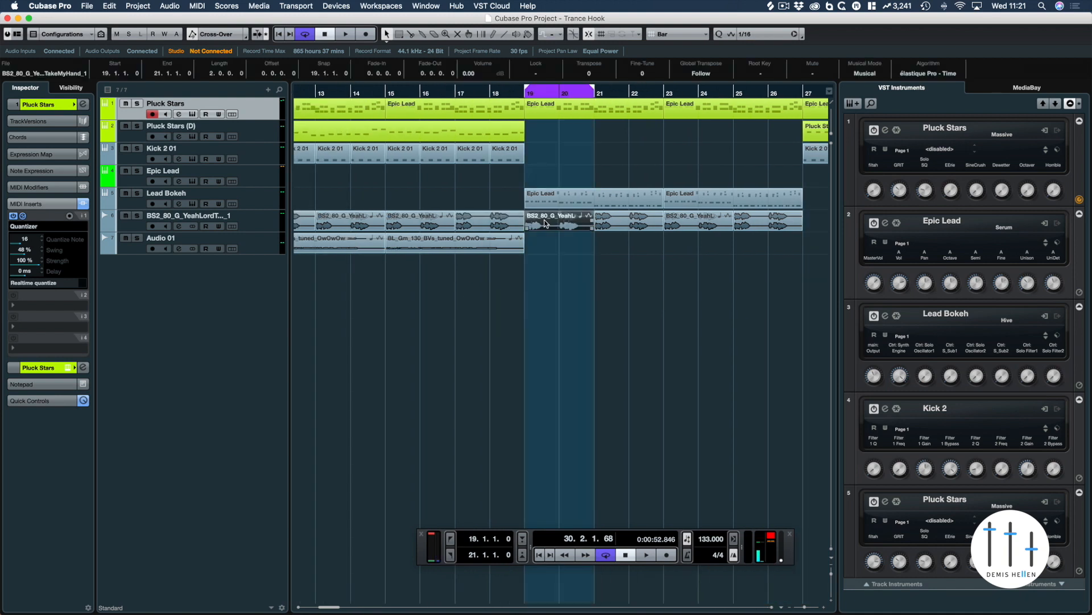
key("KP_1")
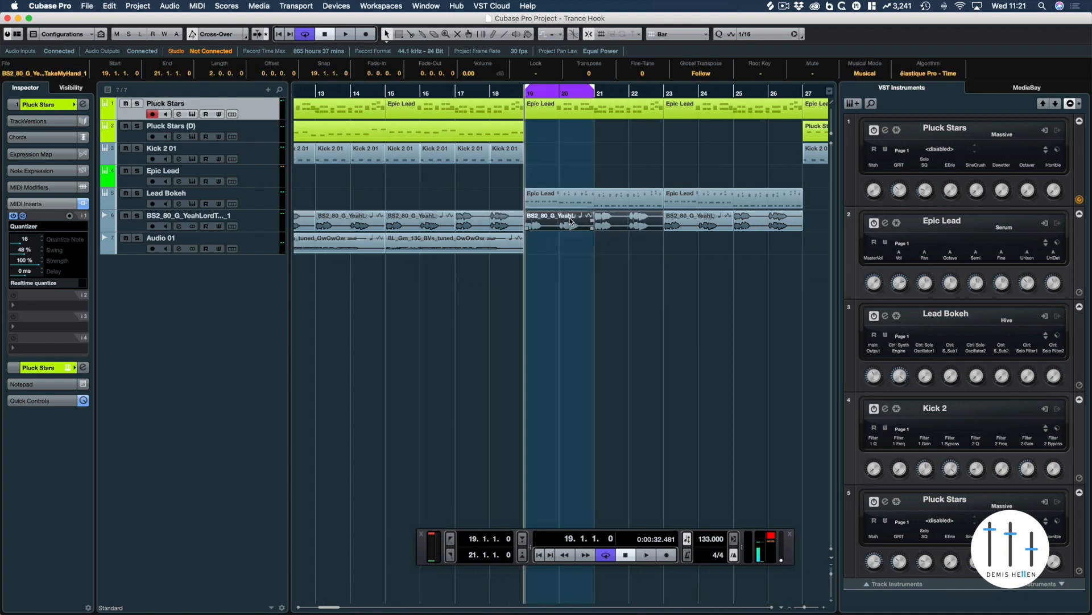
key("space")
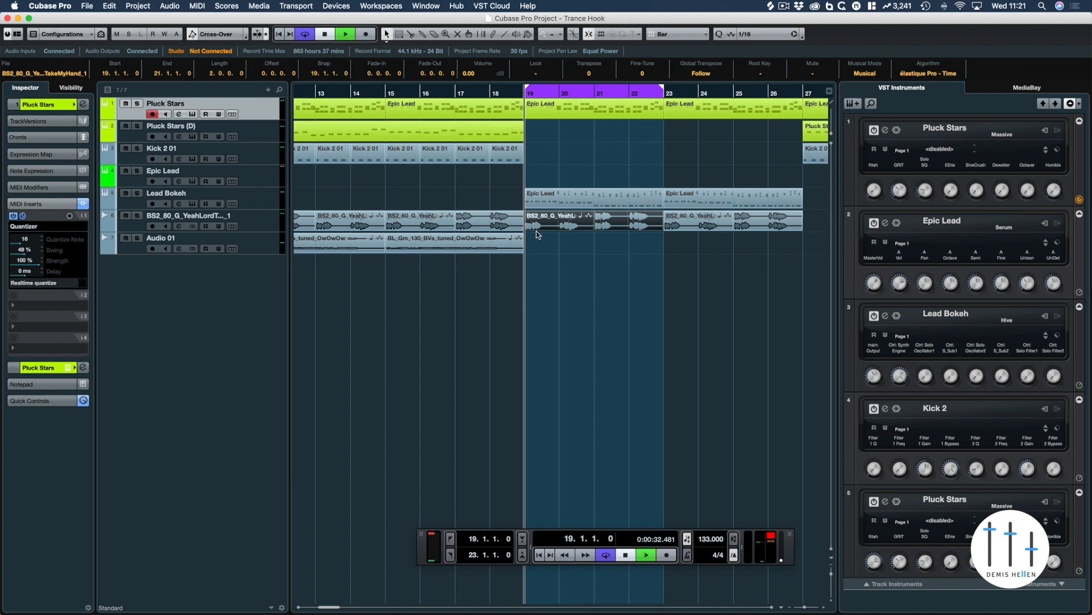
key("space")
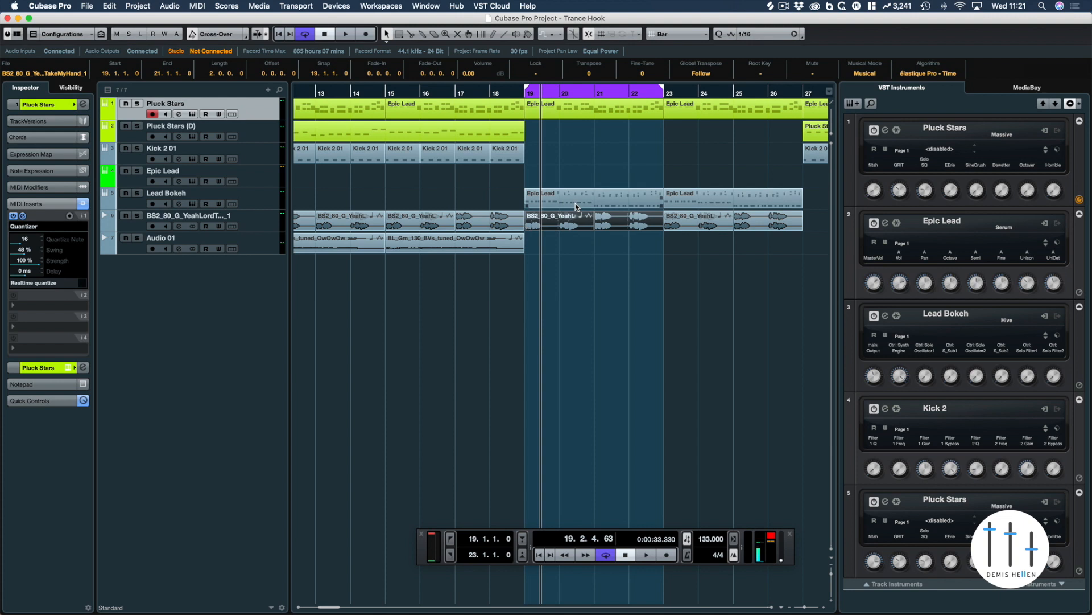
- Return the playhead to bar 19 and deselect the vocal clips
key("g")
key("g")
key("g")
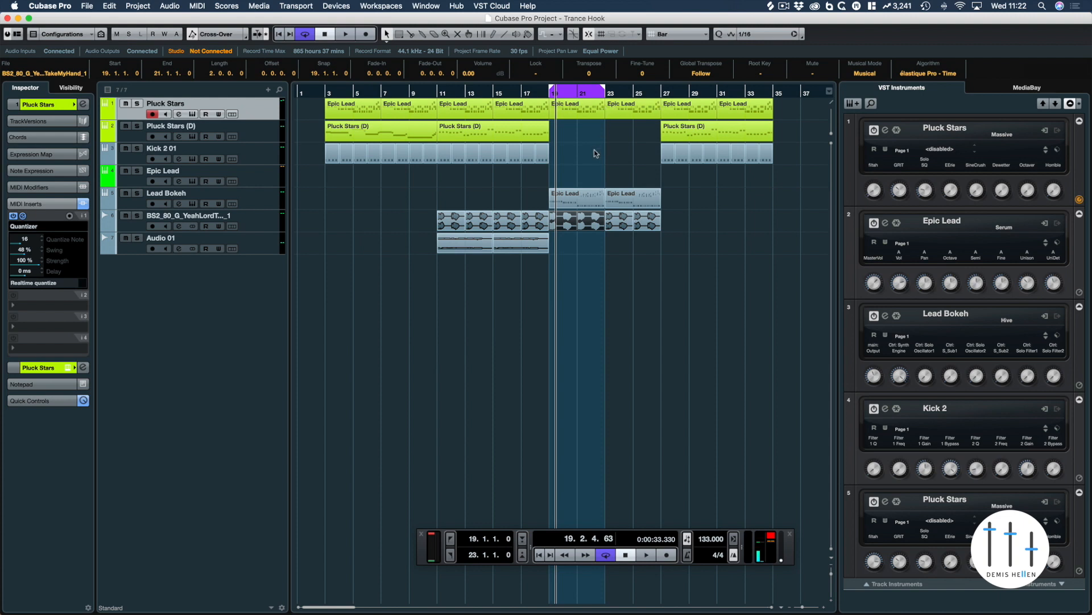
key("KP_1")
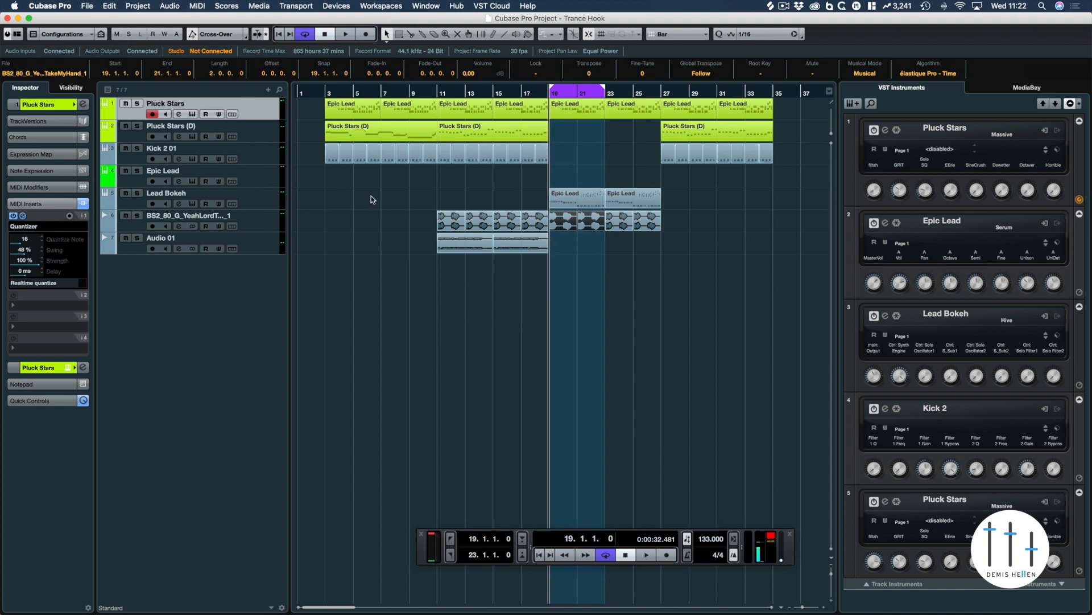
left_click(580, 170)
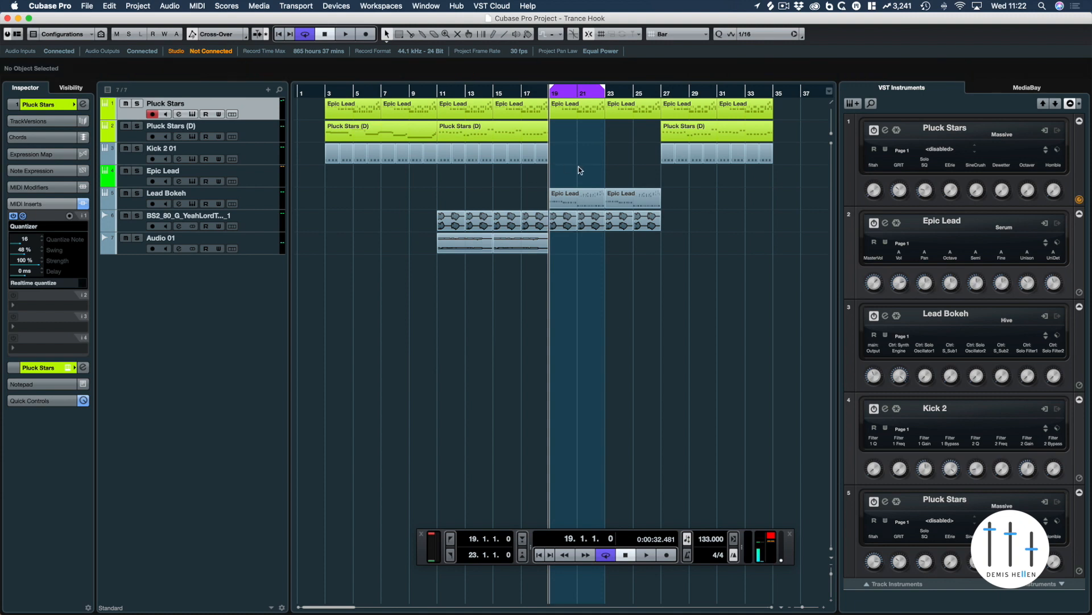